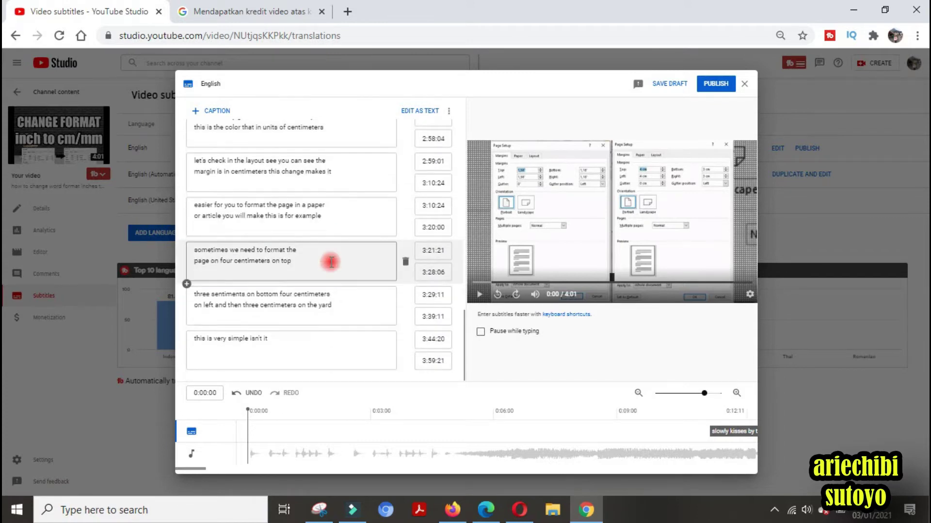
Review the first two English captions against the video preview and look through the whole caption list
{"action": "scroll", "coordinate": [381, 243], "scroll_direction": "up", "scroll_amount": 15}
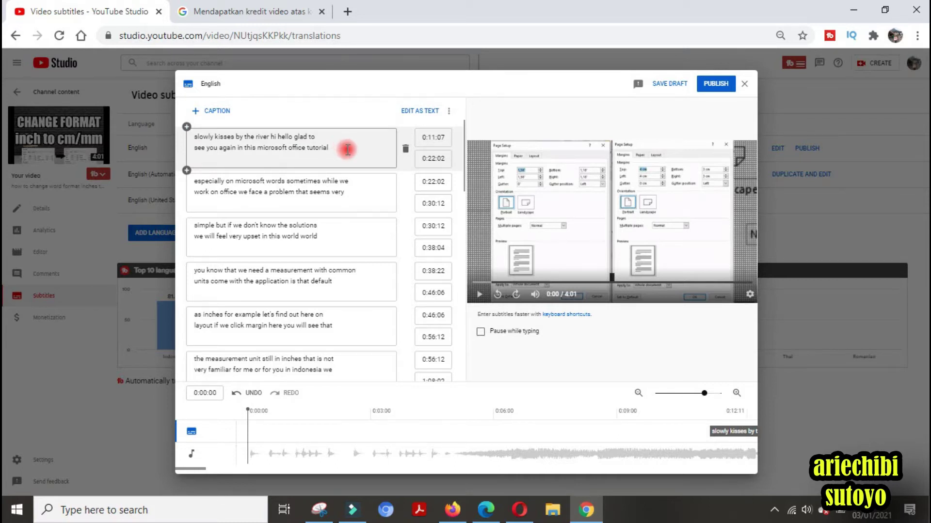
{"action": "left_click_drag", "start_coordinate": [195, 136], "coordinate": [328, 158]}
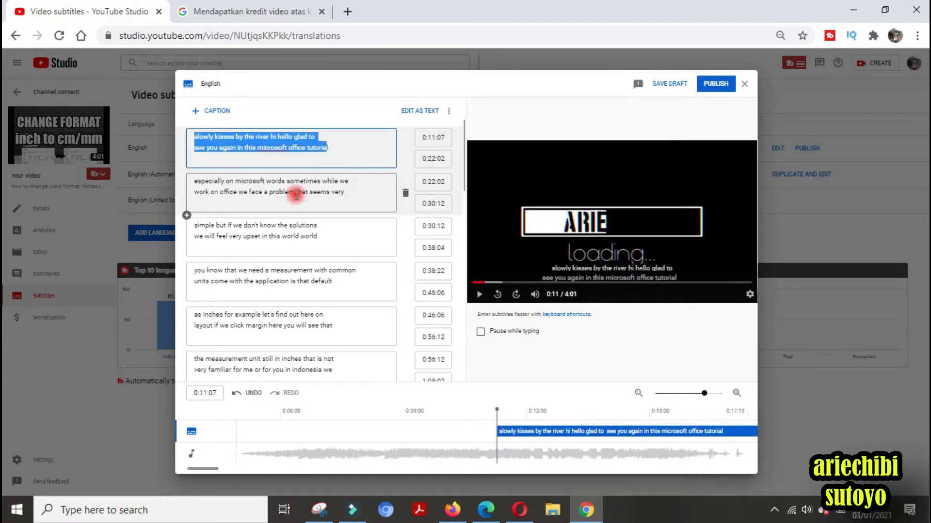
{"action": "left_click_drag", "start_coordinate": [230, 192], "coordinate": [409, 191]}
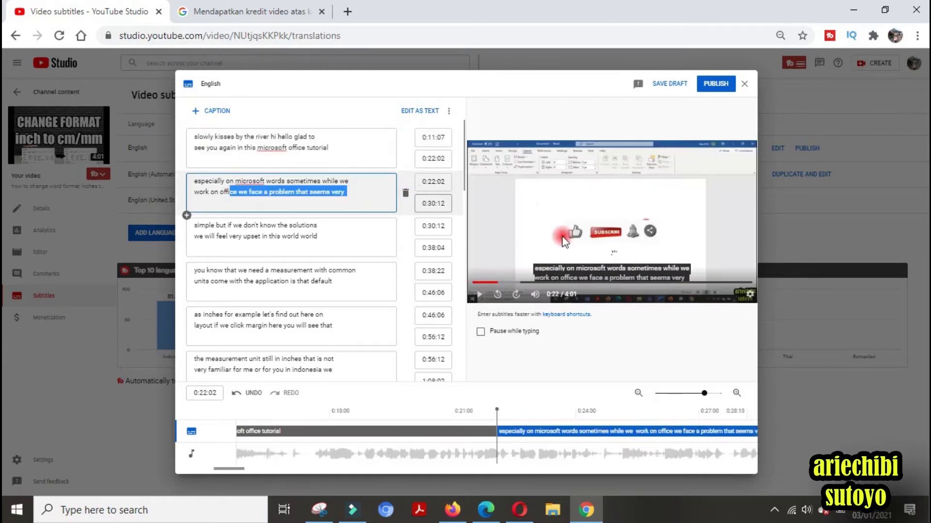
{"action": "triple_click", "coordinate": [359, 156]}
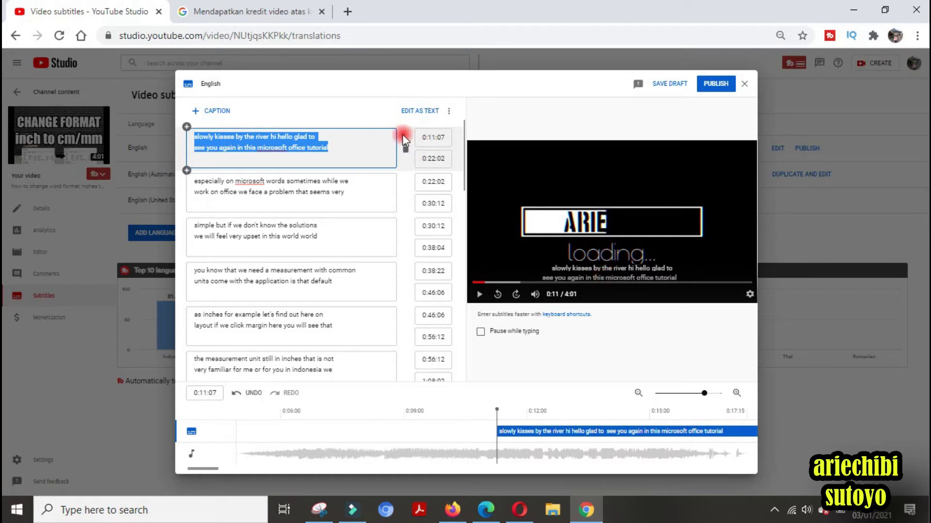
{"action": "left_click", "coordinate": [350, 147]}
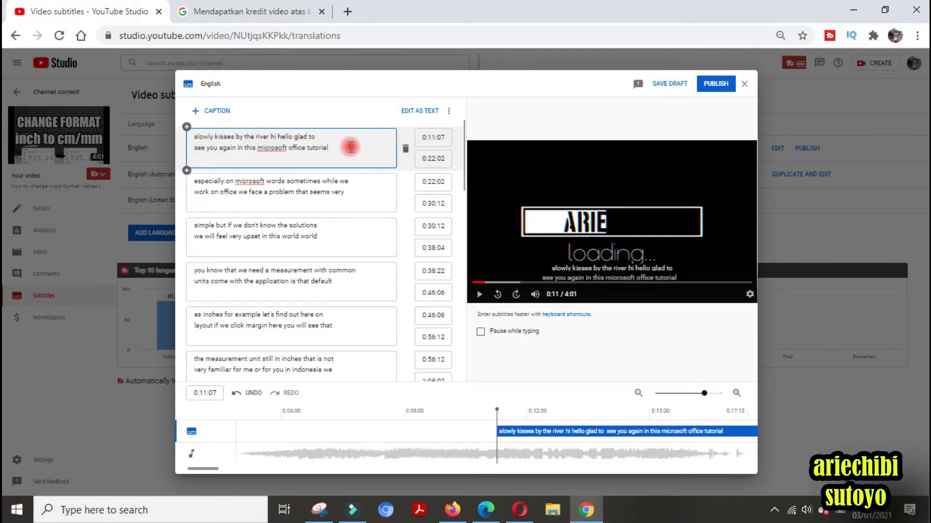
{"action": "scroll", "coordinate": [348, 287], "scroll_direction": "down", "scroll_amount": 15}
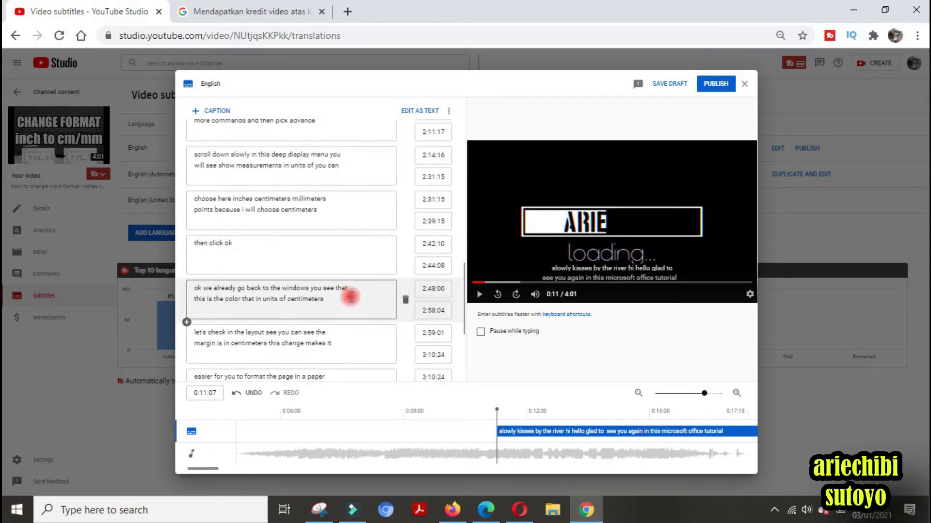
{"action": "scroll", "coordinate": [349, 289], "scroll_direction": "up", "scroll_amount": 15}
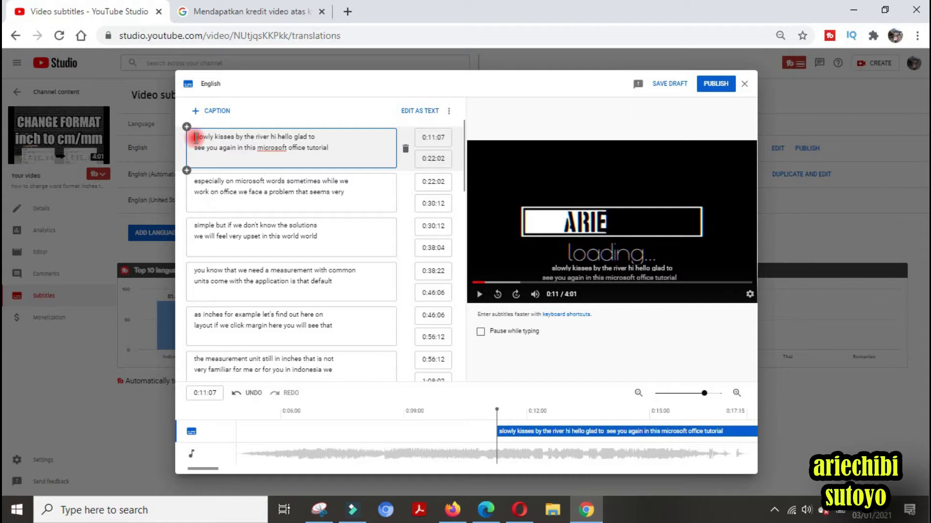
Delete the words "slowly kisses by the river" from the start of the first caption
{"action": "left_click_drag", "start_coordinate": [195, 138], "coordinate": [270, 138]}
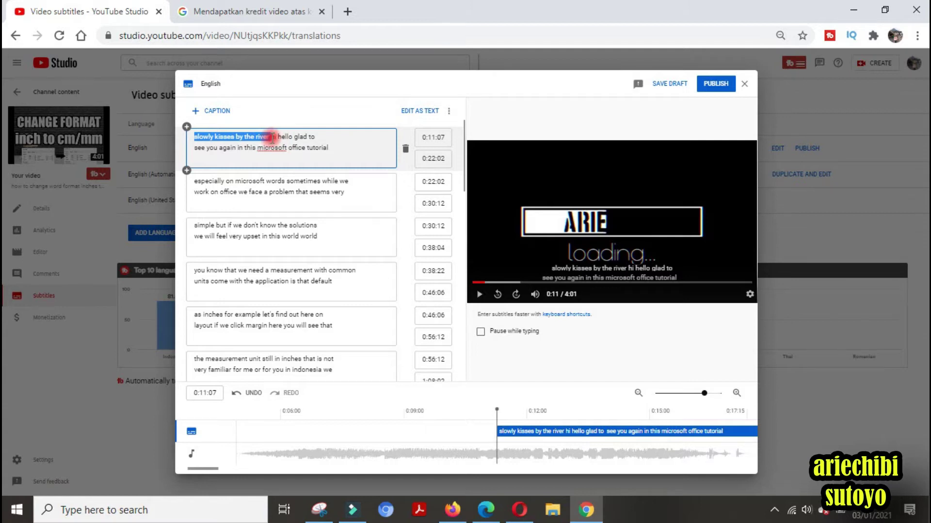
{"action": "key", "text": "BackSpace"}
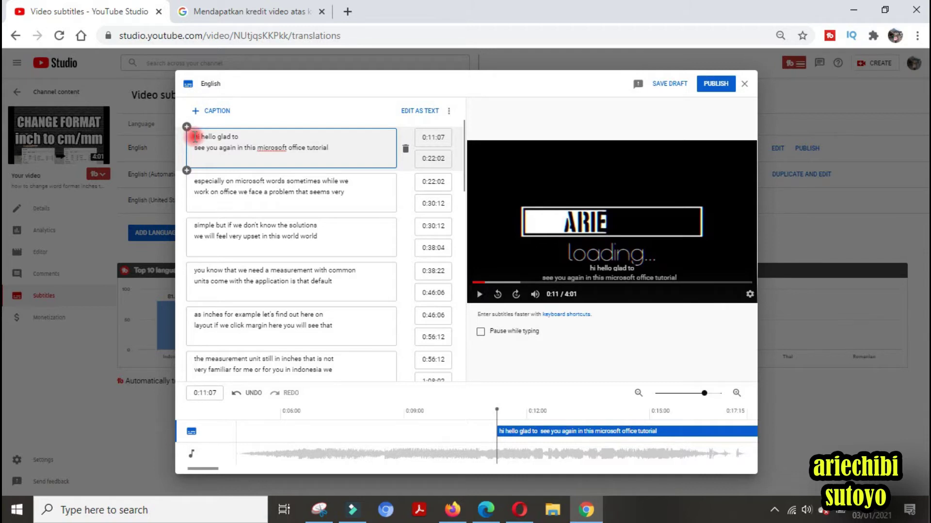
{"action": "left_click", "coordinate": [246, 125]}
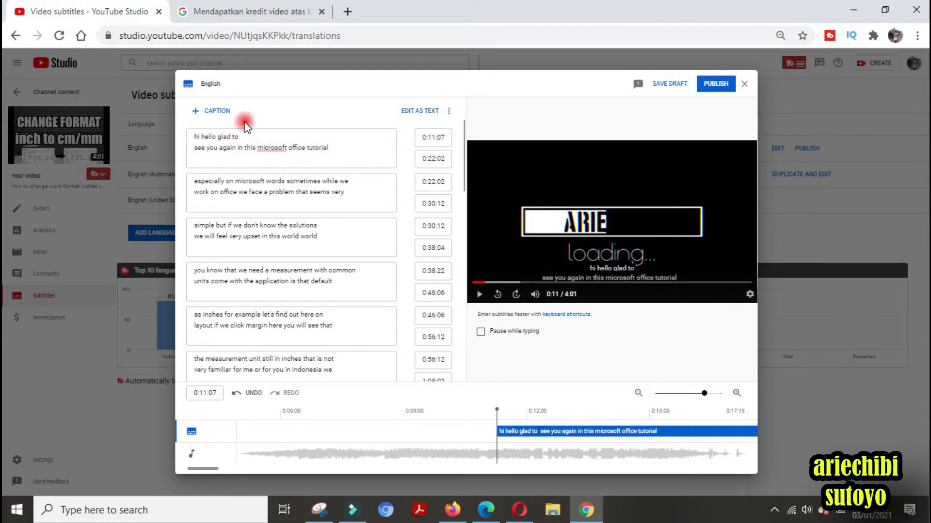
Insert "hi hello, senang berjumpa kembali dalam turorial microsoft office" in front of the English text in the first caption
{"action": "left_click", "coordinate": [195, 138]}
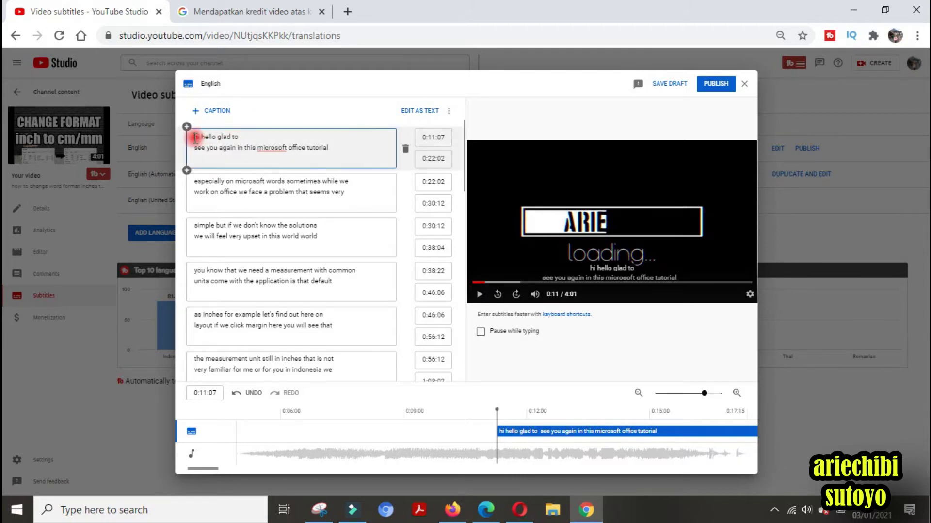
{"action": "left_click_drag", "start_coordinate": [196, 138], "coordinate": [195, 139]}
{"action": "type", "text": "hi hello"}
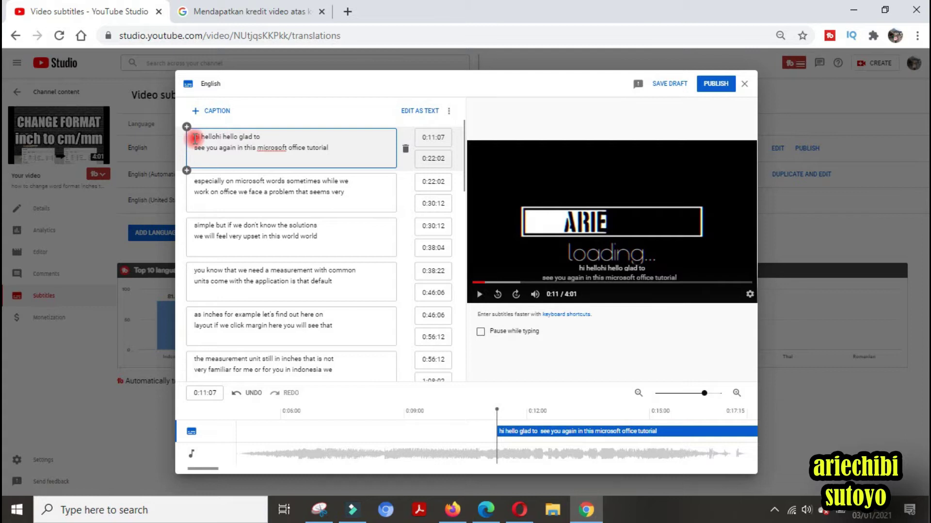
{"action": "type", "text": ", senang "}
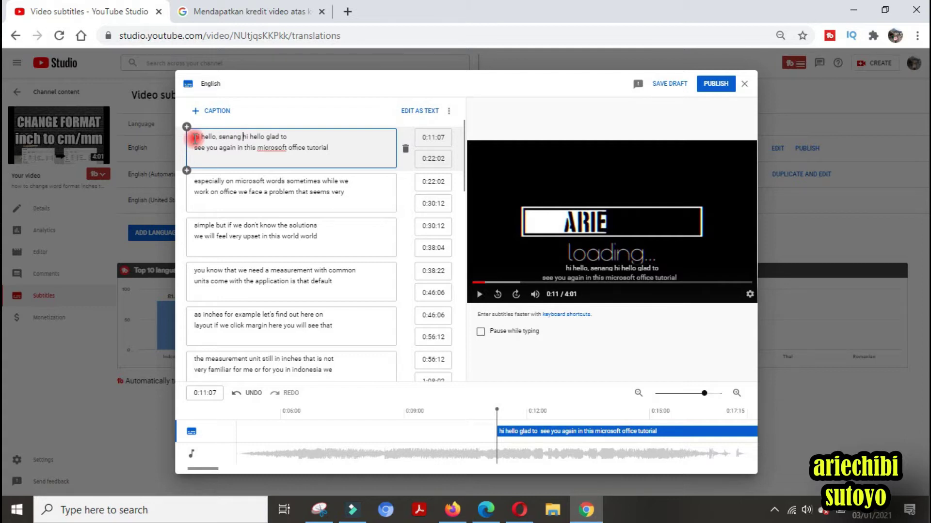
{"action": "type", "text": "berjum"}
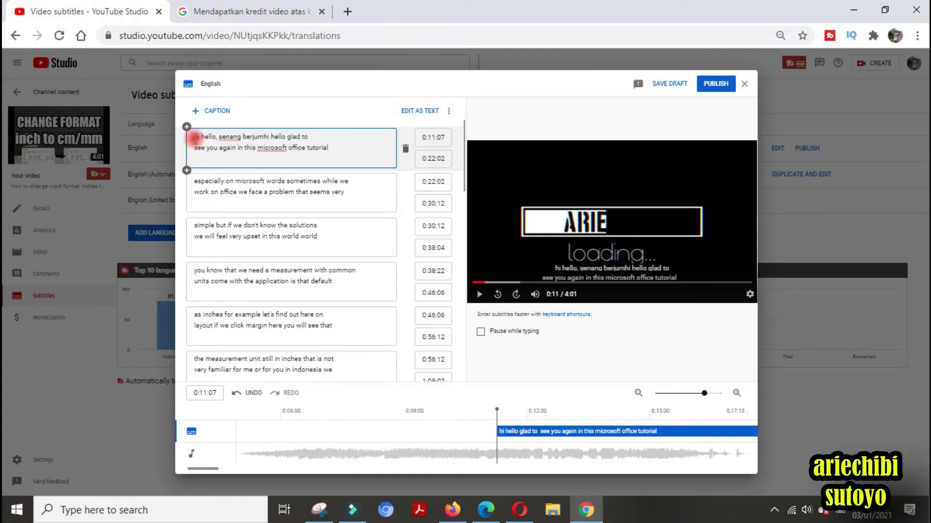
{"action": "type", "text": "pa kembali"}
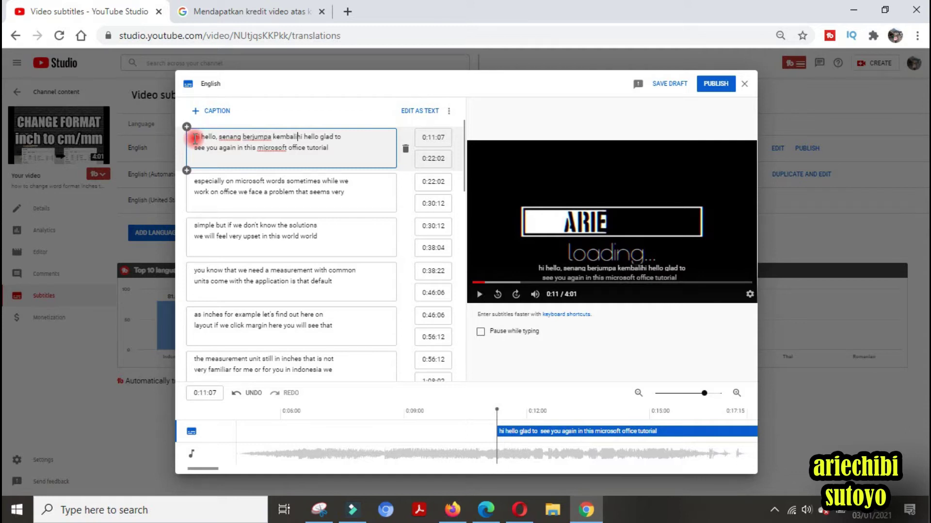
{"action": "type", "text": " dalam "}
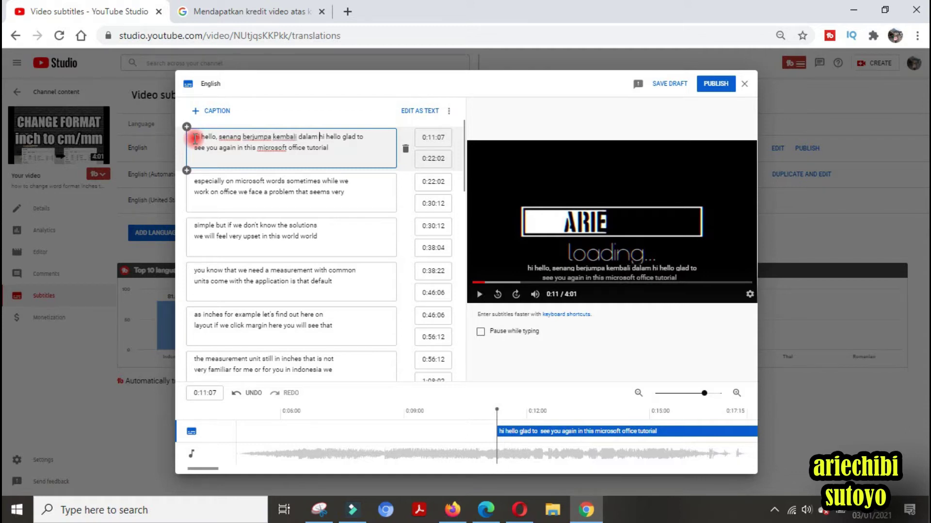
{"action": "type", "text": "turoria"}
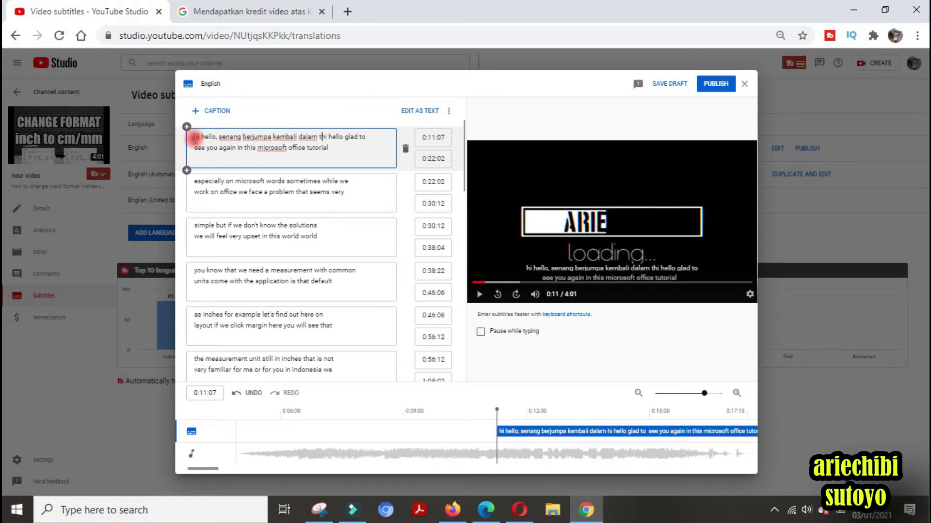
{"action": "type", "text": "l micr"}
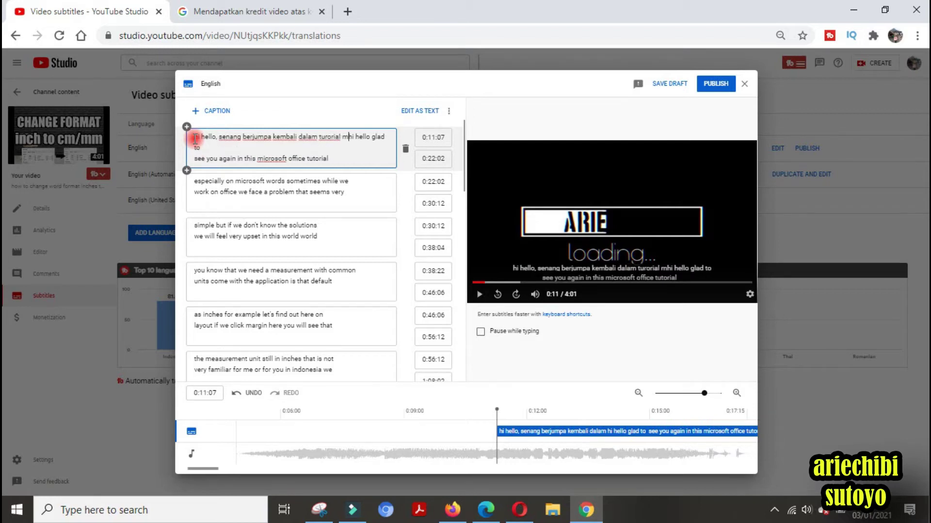
{"action": "type", "text": "osoft off"}
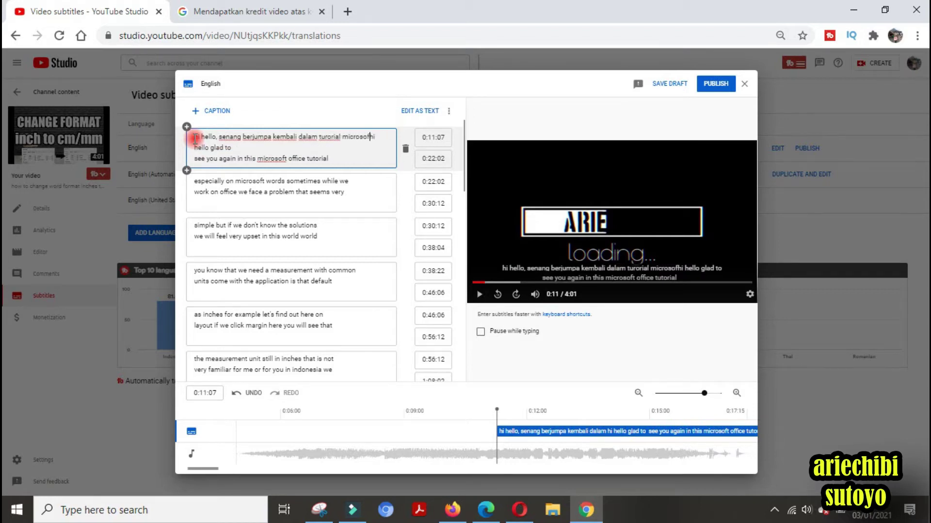
{"action": "type", "text": "ice"}
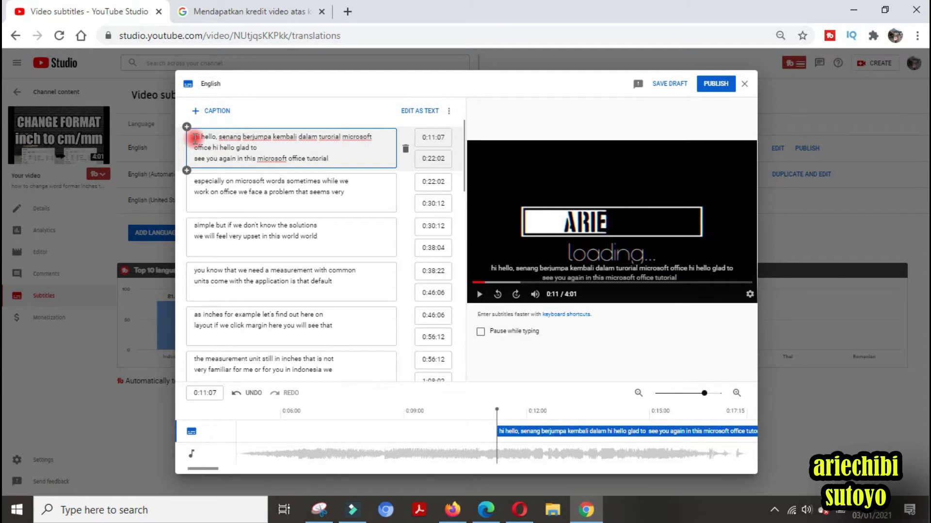
Remove the leftover English text after the Indonesian sentence in the first caption
{"action": "key", "text": "shift+Down"}
{"action": "key", "text": "shift+End"}
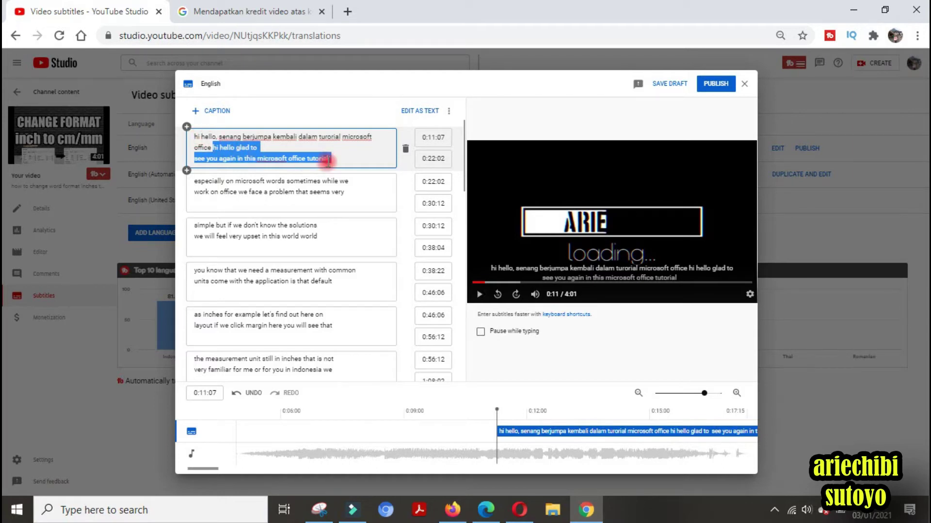
{"action": "key", "text": "BackSpace"}
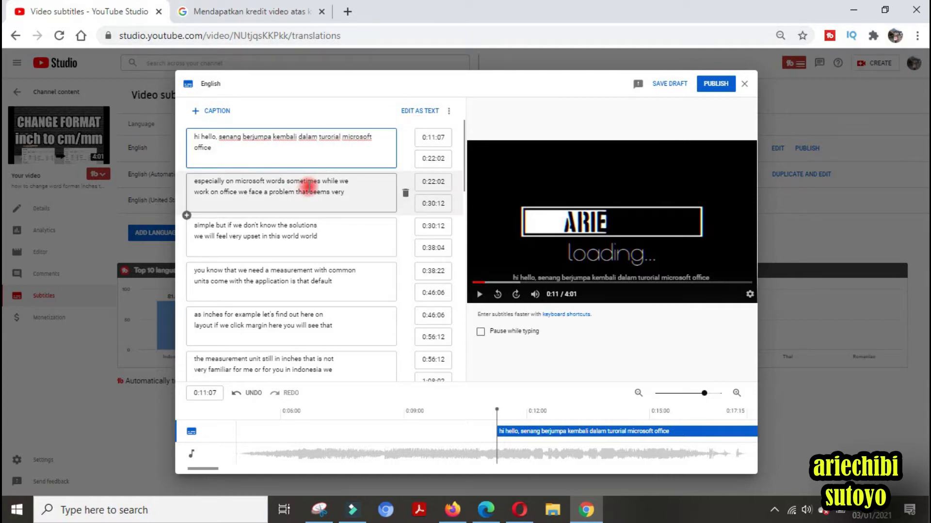
Insert "terutama untuk microsoft word." in front of the English text in the second caption
{"action": "left_click", "coordinate": [195, 182]}
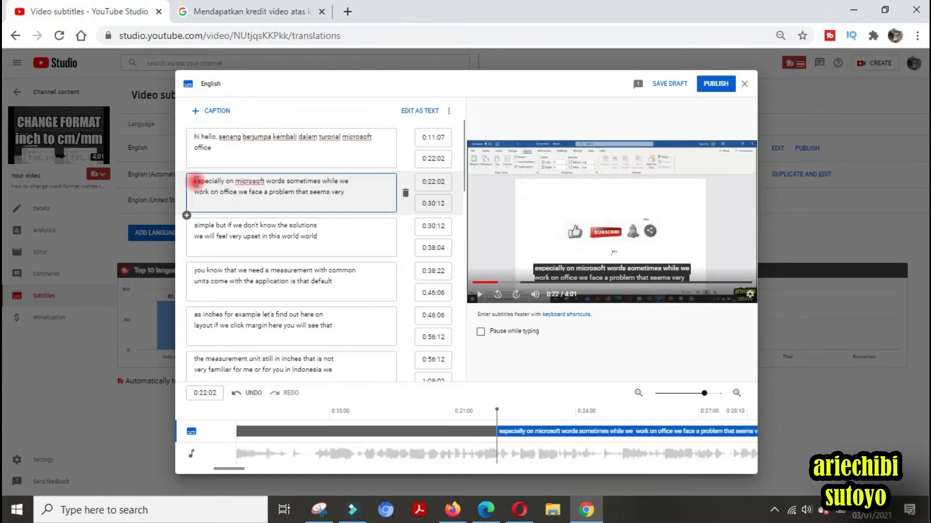
{"action": "type", "text": "terutama"}
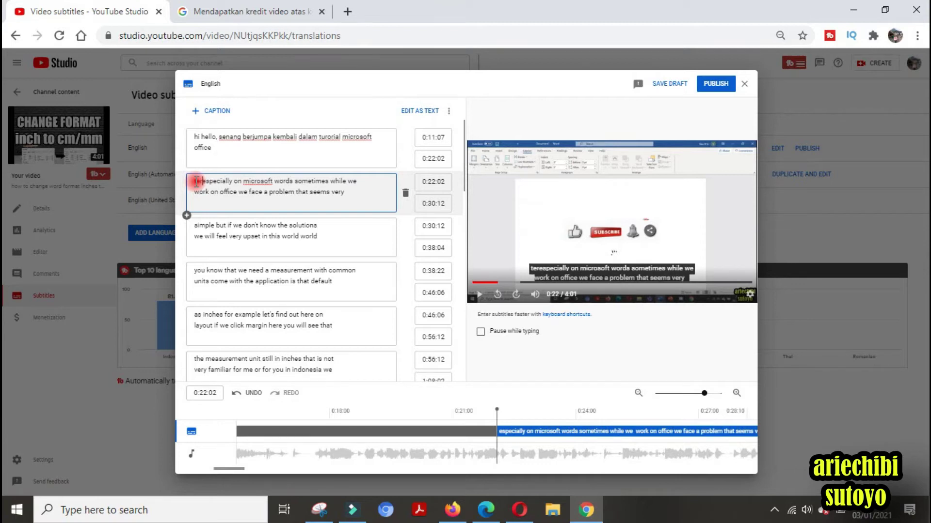
{"action": "type", "text": "n"}
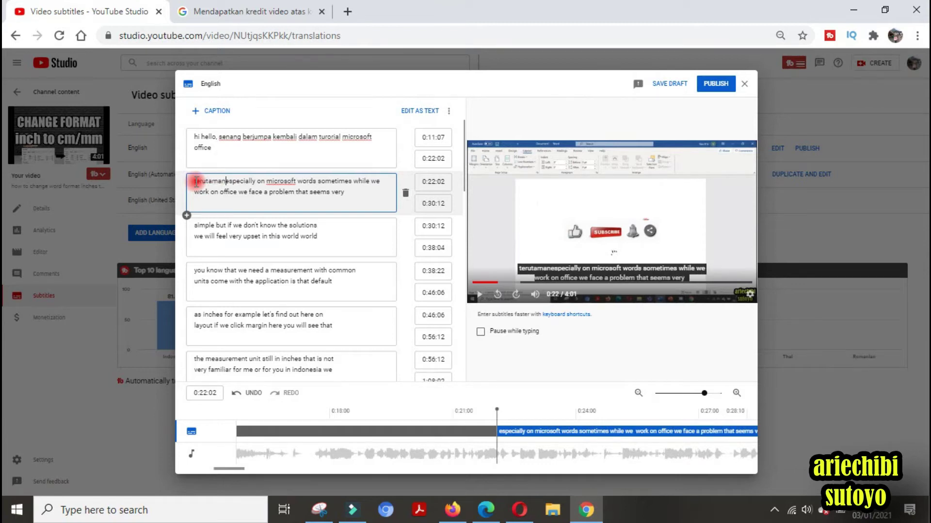
{"action": "key", "text": "BackSpace"}
{"action": "type", "text": "untuk "}
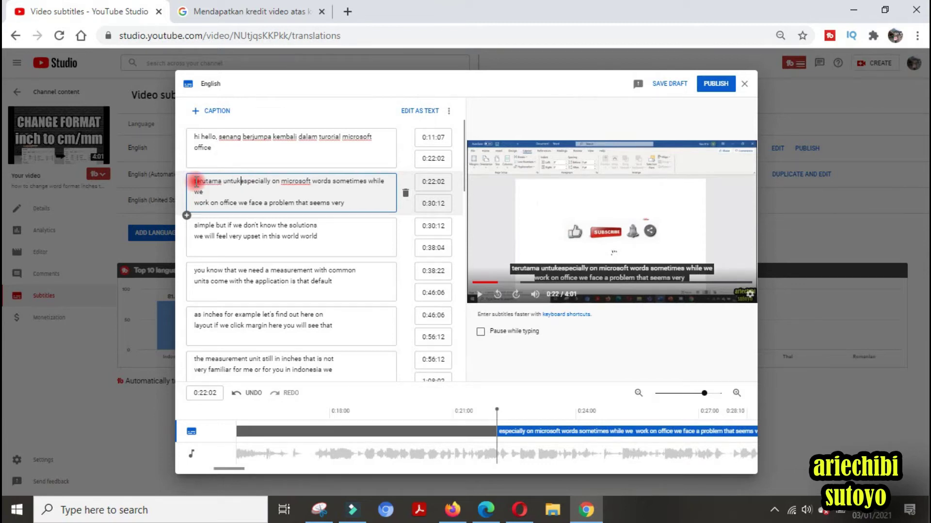
{"action": "type", "text": "micro"}
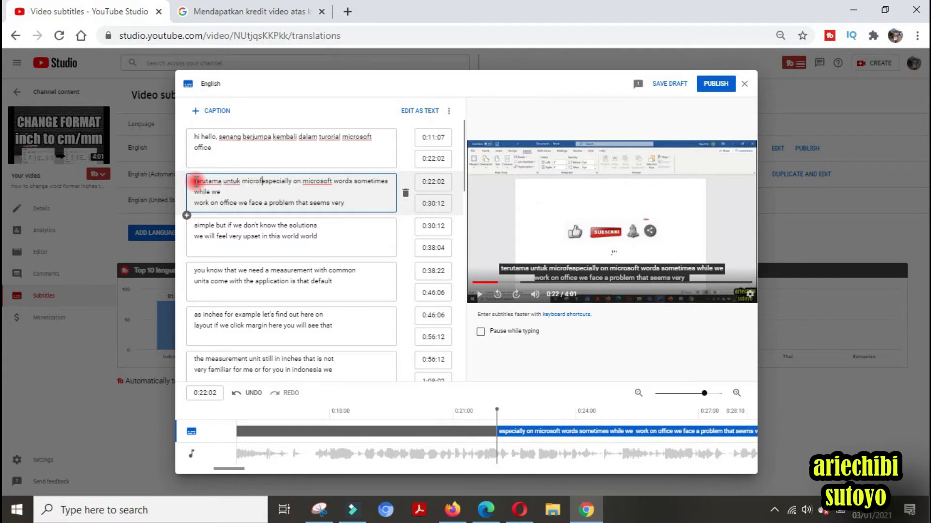
{"action": "type", "text": "soft word"}
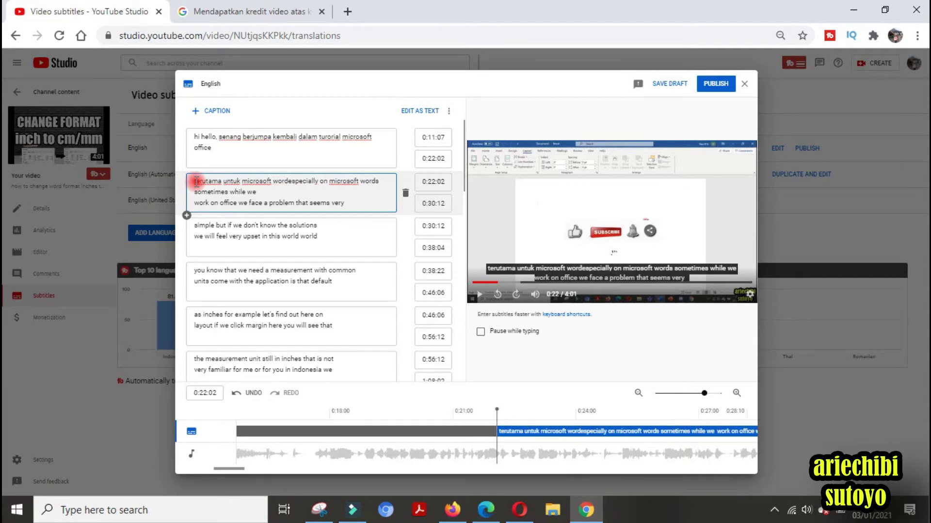
{"action": "type", "text": ". "}
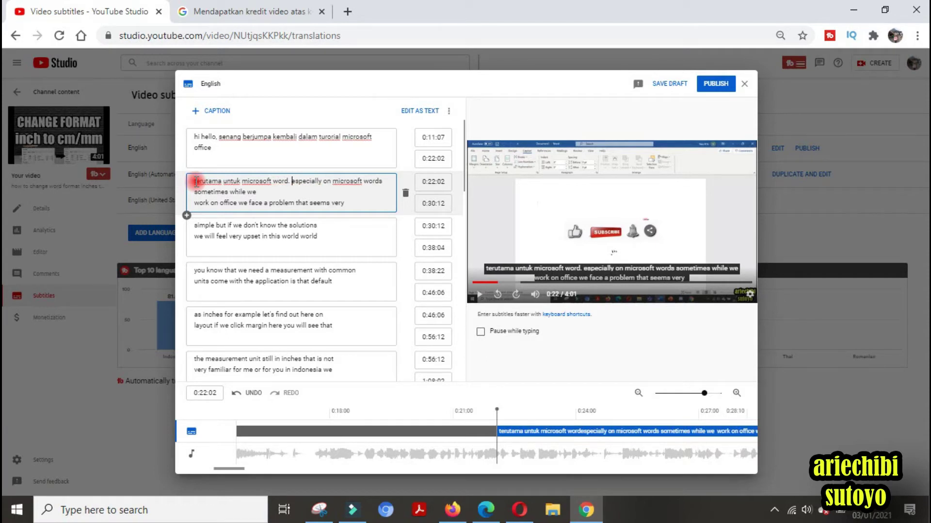
Continue the Indonesian text of the second caption with "kadangkala pada saat kita bekerja pada office"
{"action": "type", "text": "kadangkala "}
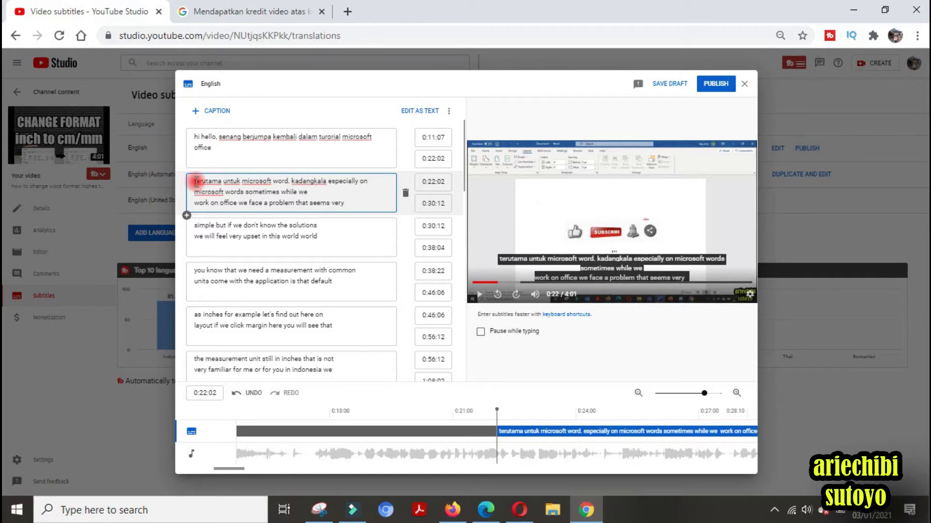
{"action": "type", "text": "pada "}
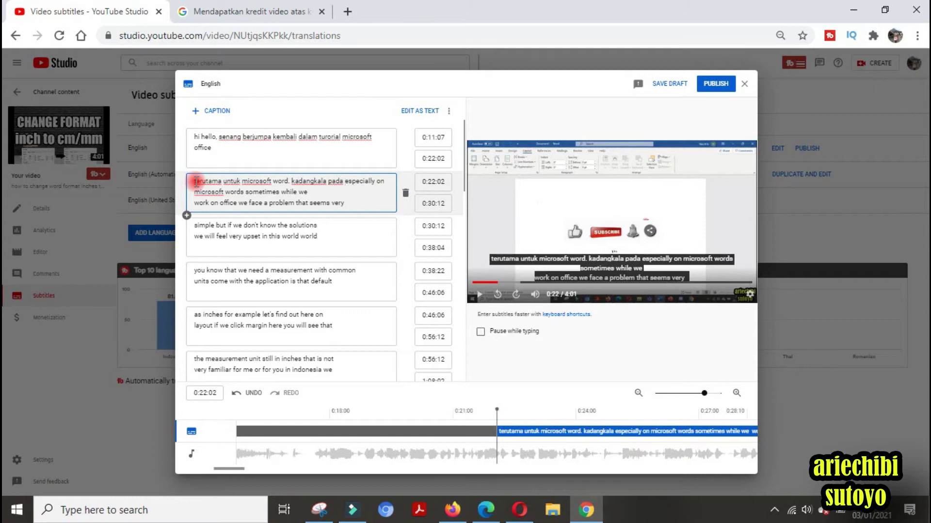
{"action": "type", "text": "saat "}
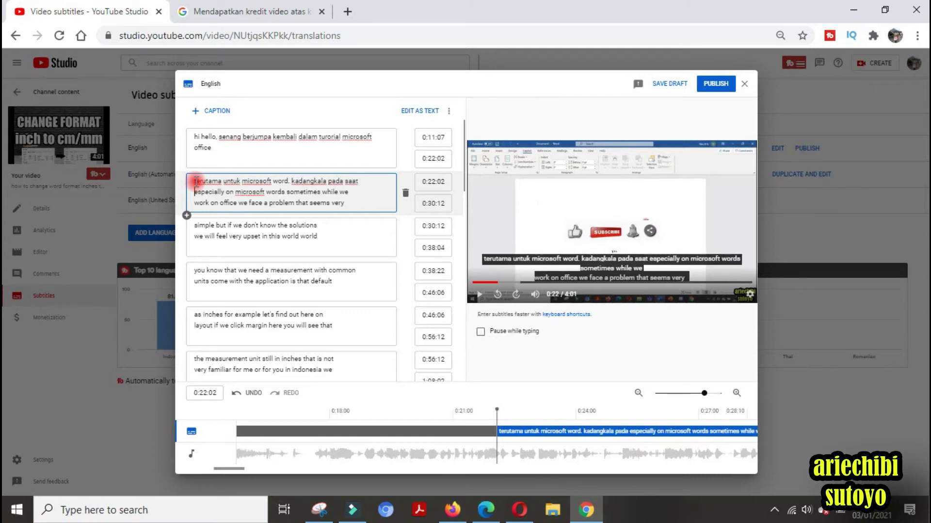
{"action": "type", "text": "kita bekerj"}
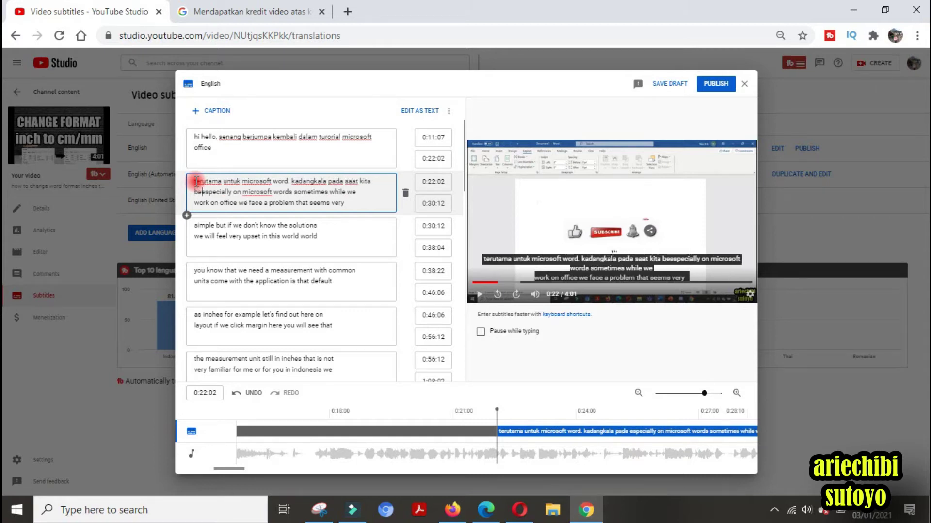
{"action": "type", "text": "a pada "}
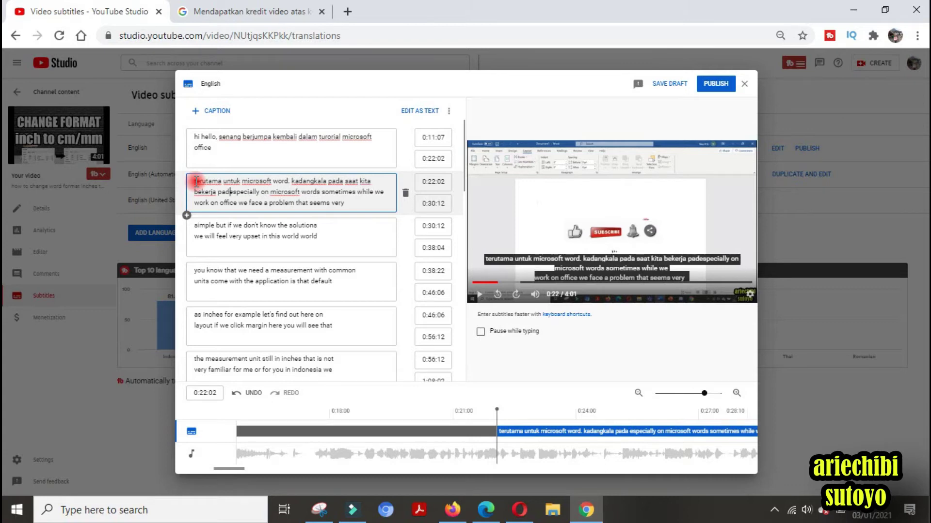
{"action": "type", "text": "office "}
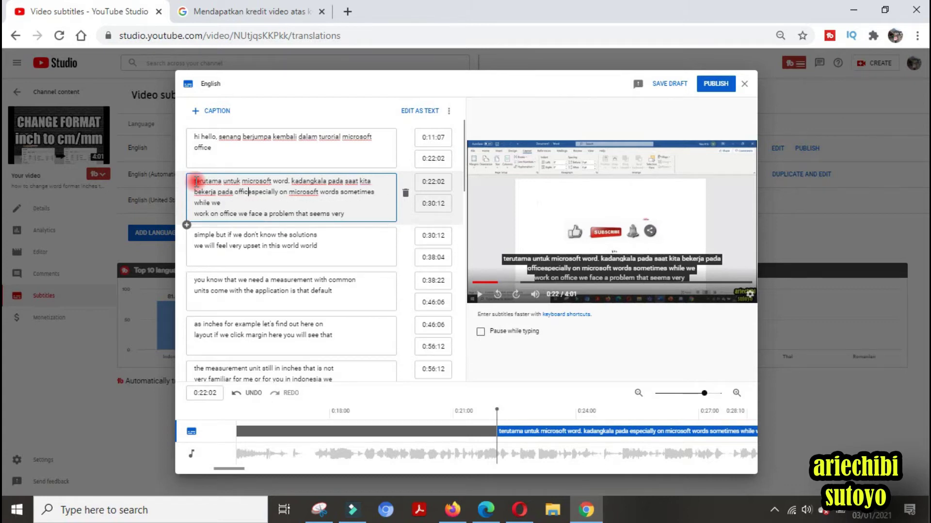
Finish the second caption with "(maksudnya microsoft office) kita menjumapai permasalahan yang sepertinya sangat ..." and remove its leftover English text
{"action": "type", "text": "(maksudnya "}
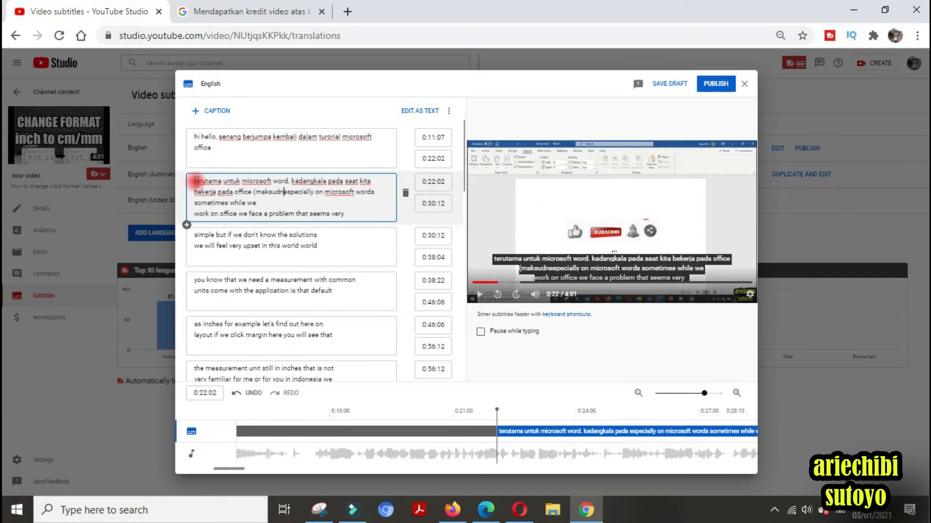
{"action": "type", "text": "micros"}
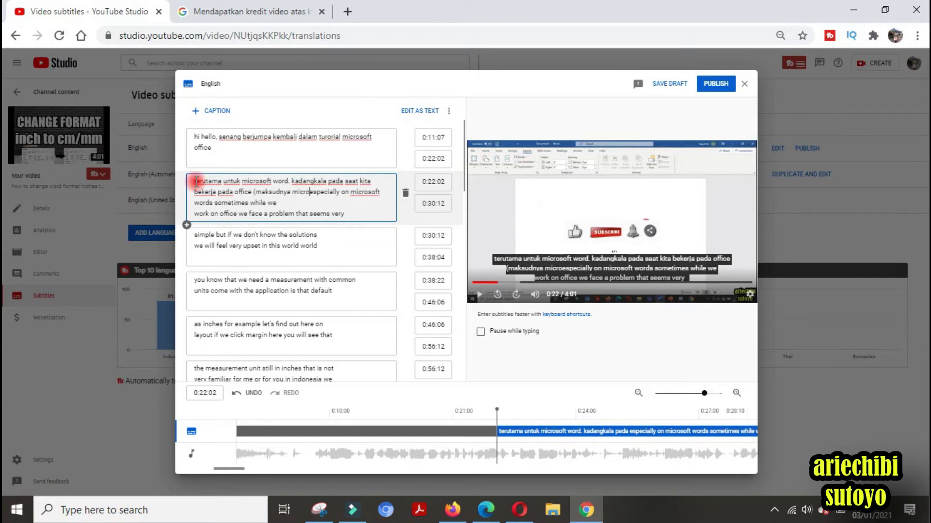
{"action": "type", "text": "oft office) kita menjum"}
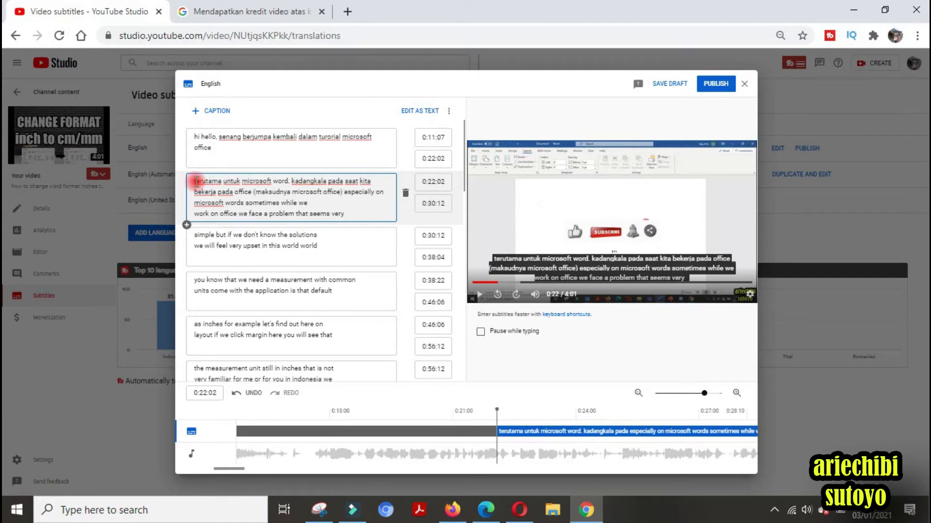
{"action": "type", "text": "pai permasalahan yang sepertinya sangat ...."}
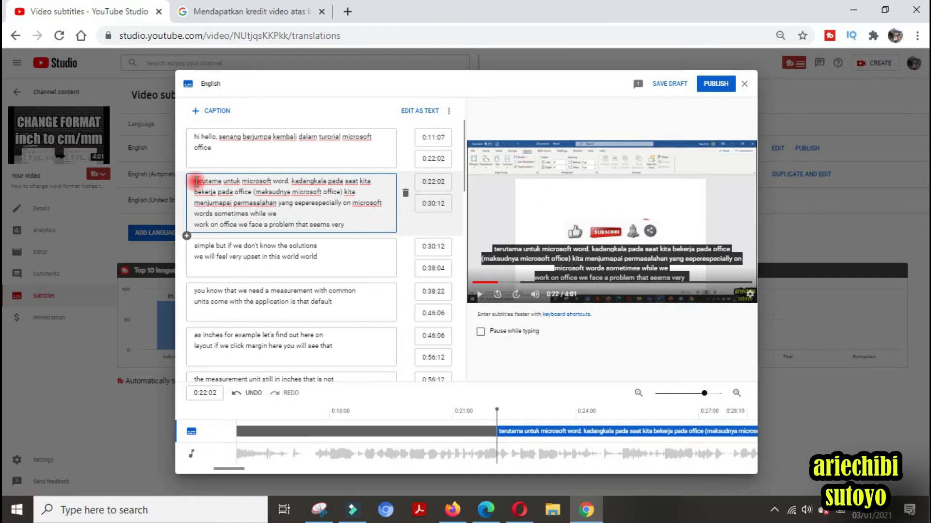
{"action": "key", "text": "ctrl+shift+End"}
{"action": "key", "text": "Delete"}
Replace the caption at 0:30:12 with "mudah, tetapi jika kita tidak tau cara menyelesaikannya maka kita akan merasa sangat kesal. di dunia Word ..."
{"action": "left_click", "coordinate": [194, 224]}
{"action": "type", "text": "mudah, tetapi jika kita tidak tau cara menyelesaikannya maka kita "}
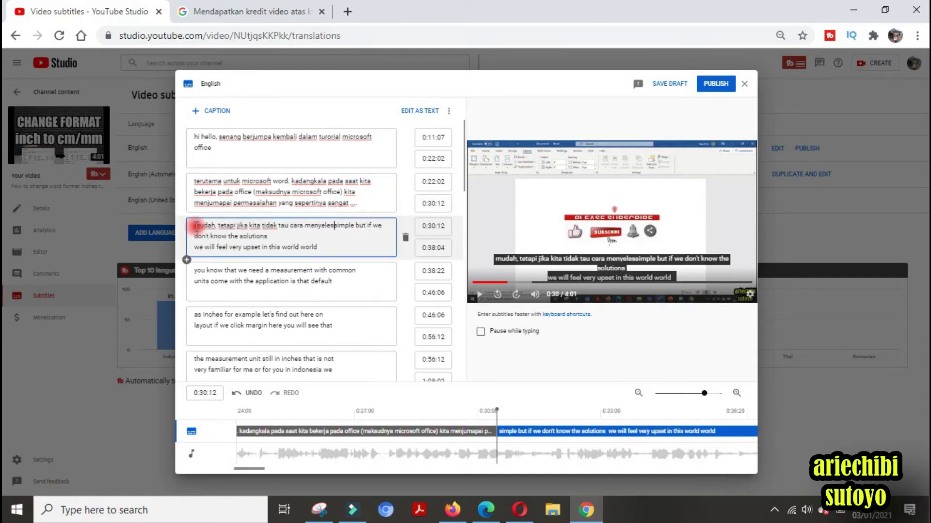
{"action": "type", "text": "akan merasa sangat kesal. di dunia Word ...."}
{"action": "key", "text": "ctrl+shift+End"}
{"action": "key", "text": "Delete"}
Replace the caption at 0:38:22 with "kita tau bahwa ada suatu skala pengukuran yang umum satuannya yaitu disetting awal dalam ..."
{"action": "left_click", "coordinate": [195, 270]}
{"action": "type", "text": "kita tau bahwa kita perlu untuk"}
{"action": "key", "text": "ctrl+BackSpace"}
{"action": "key", "text": "ctrl+BackSpace"}
{"action": "key", "text": "ctrl+BackSpace"}
{"action": "type", "text": "ada suatu skala pengukuran yang umum dalam "}
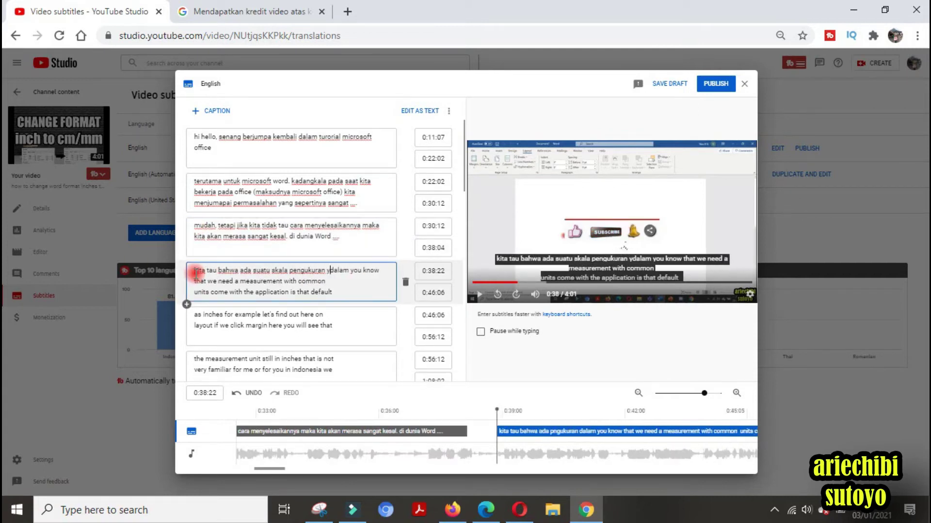
{"action": "type", "text": "satuannya yaitu disetting awal"}
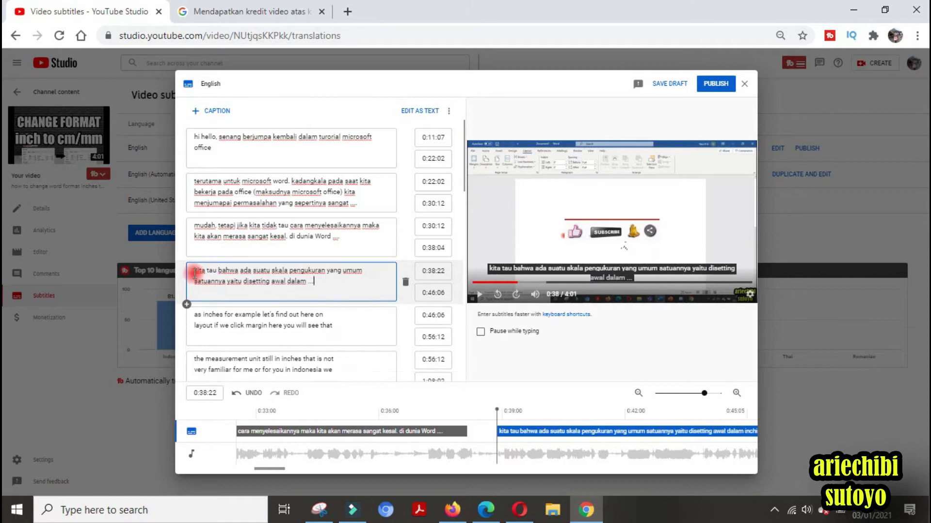
Replace the caption at 0:46:06 with "inci. sebagai contoh mari kita cari tahu di sini, di layout, kita klik margin, di sini kamu akan melihat bahwa ..."
{"action": "key", "text": "Tab"}
{"action": "type", "text": "inci. sebagai contoh mari kita cari tahu "}
{"action": "type", "text": "di sini, di layout, kita klik margin, di sini kamu akan melihat bahwa ..."}
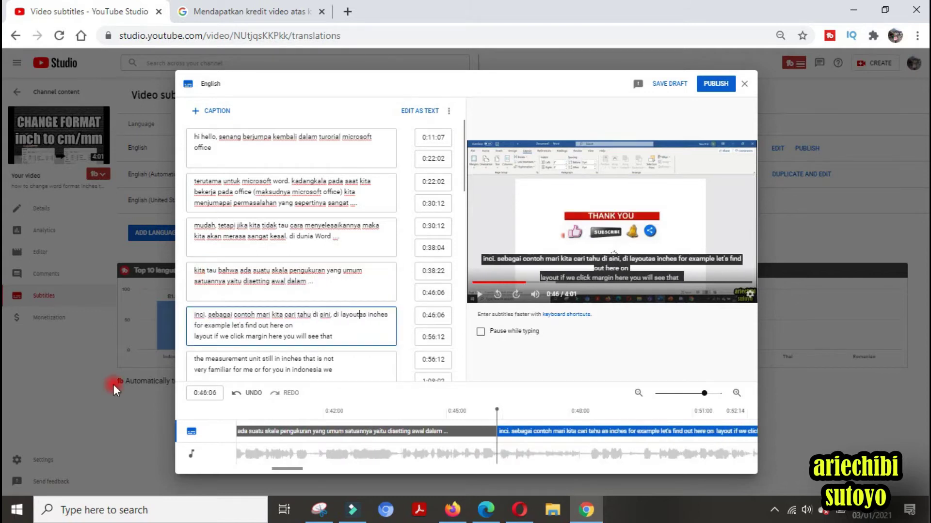
{"action": "key", "text": "ctrl+shift+End"}
{"action": "key", "text": "Delete"}
Replace the caption at 0:56:12 with "satuan pengukuran masih dalam inci yang tidak familiar untuk saya atau untuk kamu umumnya di Indonesia, kita ..."
{"action": "key", "text": "Tab"}
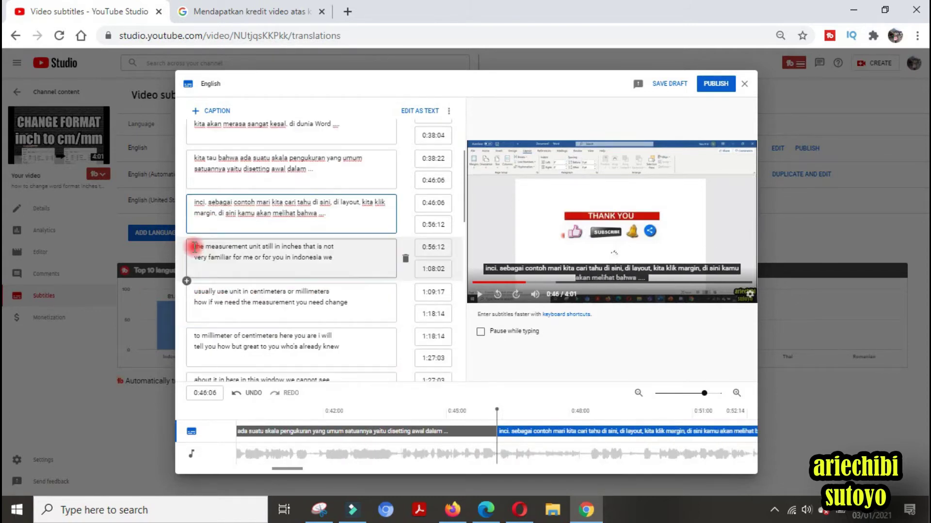
{"action": "type", "text": "satuan pengukuran masih dalam inci yang tidak famil"}
{"action": "type", "text": "iar untuk saya atau untuk kamu umumnya di Indonesia, ki"}
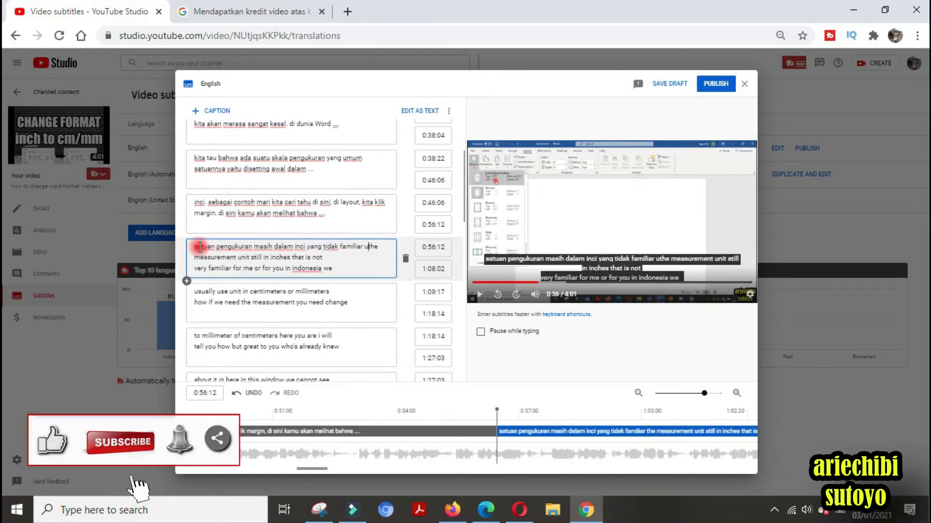
{"action": "type", "text": "ta ..."}
{"action": "key", "text": "ctrl+shift+End"}
{"action": "key", "text": "Delete"}
Replace the caption at 1:09:17 with "biasanya menggunakan satuan sentimeter atau milimeter. bagaimana caranya jika kita ingin mengganti"
{"action": "key", "text": "Tab"}
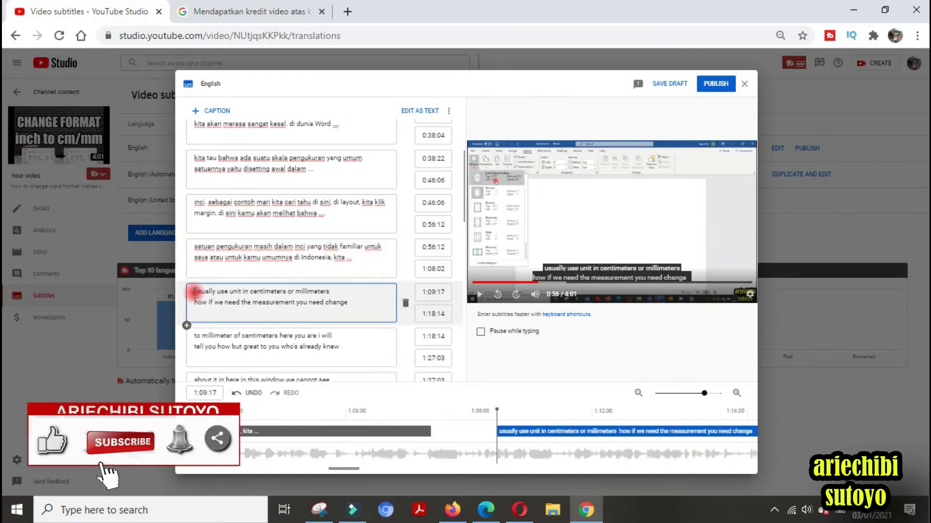
{"action": "type", "text": "biasanya menggunakan satuan sentimeter atau milimeter. "}
{"action": "type", "text": "bagaimana caranya jika kita ingin mengganti"}
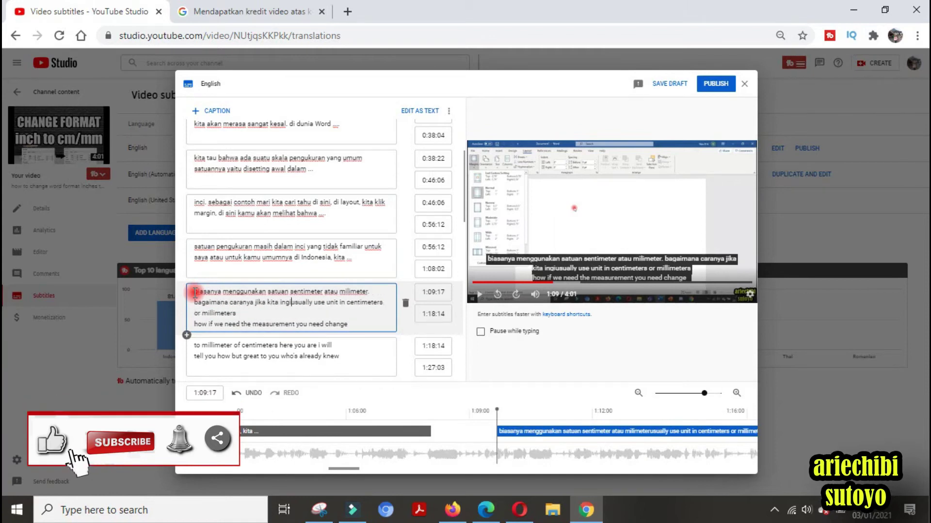
{"action": "key", "text": "ctrl+shift+End"}
{"action": "key", "text": "Delete"}
Replace the caption at 1:18:14 with "ke milimeter atau sentimeter. di sini saya akan beritahukan caranya. Saya merasa senang bagi kamu yang sudah bisa melakukannya"
{"action": "key", "text": "Tab"}
{"action": "type", "text": "ke milimeter atau sentimeter. di sini saya akan beritahukan caranya"}
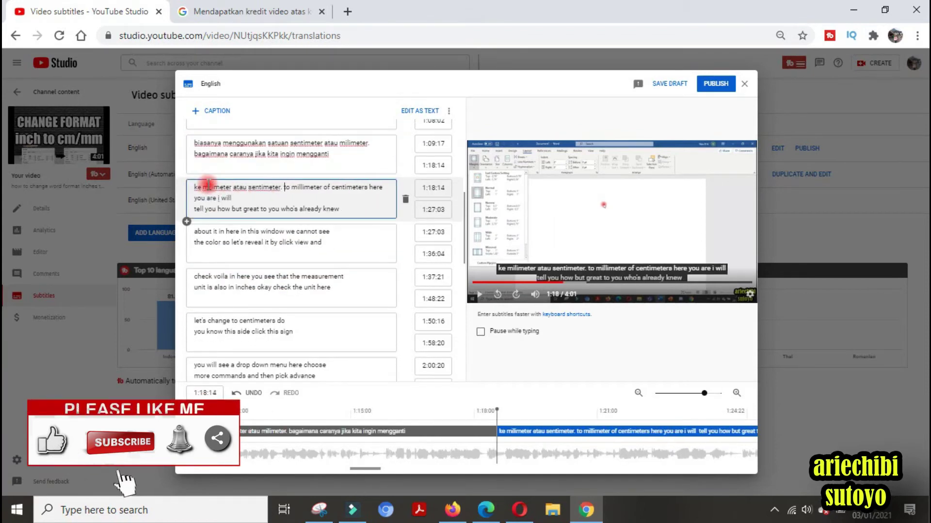
{"action": "type", "text": ". Saya merasa senang bagi kamu yang sudah bisa melakukannya"}
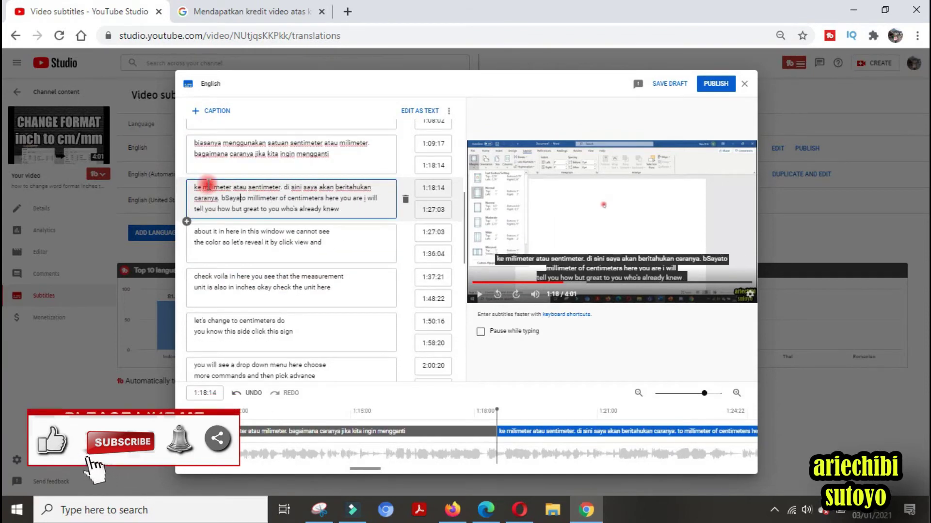
{"action": "key", "text": "ctrl+shift+End"}
{"action": "key", "text": "Delete"}
Replace the caption at 1:27:03 with "di jendela window ini kita tidak melihat RULER ya, jadi mari kita munculkan dengan klik VIEW dan ..."
{"action": "key", "text": "Tab"}
{"action": "type", "text": "di jendela window ini kita tidak melihat "}
{"action": "type", "text": "RULER ya, jadi mari kita munculkan dengan klik VIEW dan ..."}
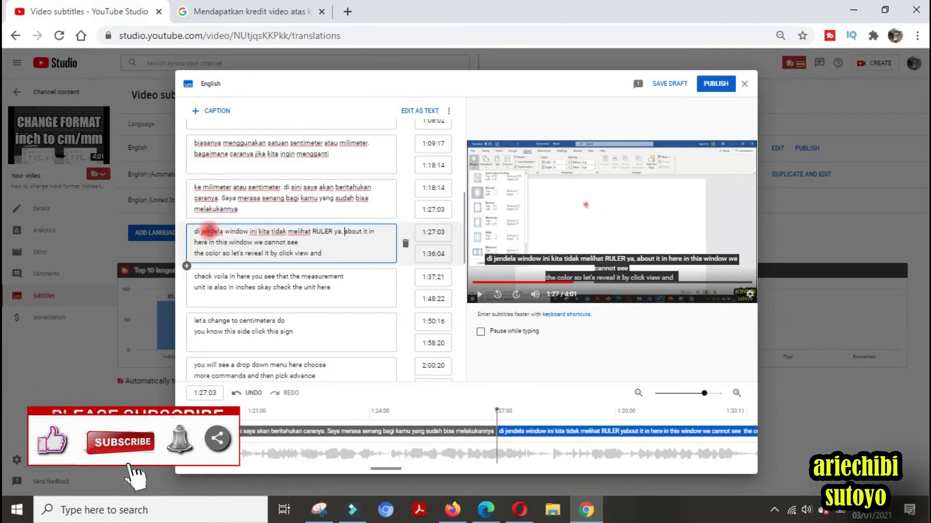
{"action": "key", "text": "ctrl+shift+End"}
{"action": "key", "text": "Delete"}
Replace the caption at 1:37:21 with "centang di ruler, lihatlah kamu sekarang sudah bisa melihat RULER yang terlihat satuannya masih dalam inci, check di sini ya"
{"action": "left_click", "coordinate": [197, 276]}
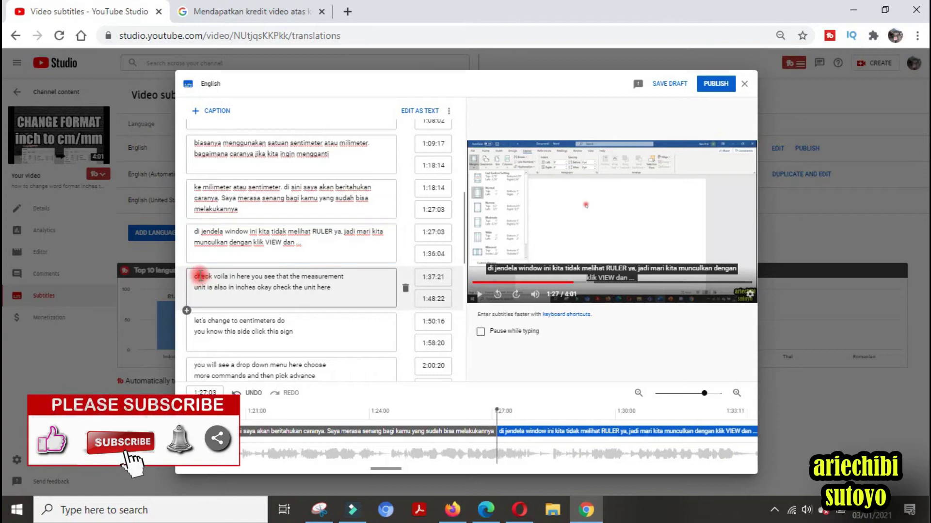
{"action": "type", "text": "centang di ruler. "}
{"action": "type", "text": "lihatlah kamu sekarang sudah bisa melihat RULER yang "}
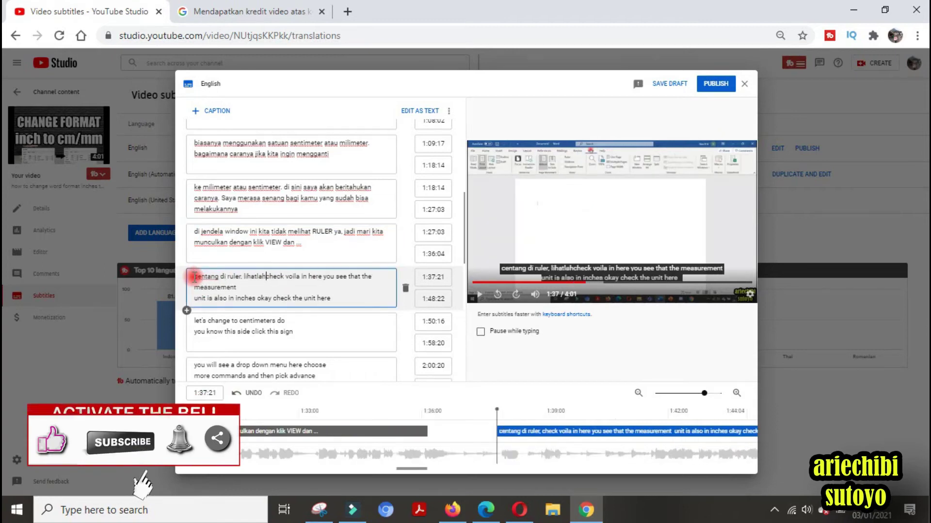
{"action": "type", "text": "terlihat satuannya masih dalam inci, check di sini ya"}
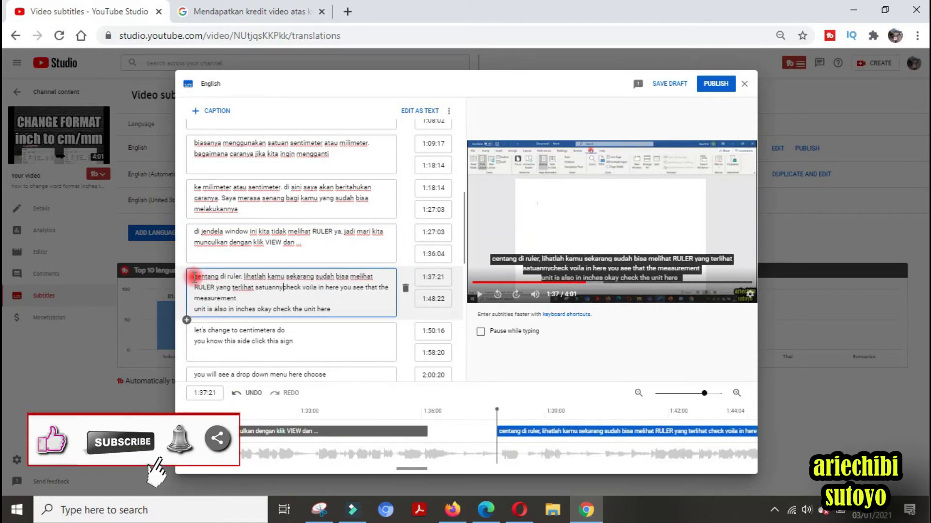
{"action": "key", "text": "ctrl+shift+End"}
{"action": "key", "text": "Delete"}
Replace the caption at 1:50:16 with "mari kita ubah ke centimeter. tau kah kamu tanda ini di sini, klik ini ..."
{"action": "left_click", "coordinate": [197, 320]}
{"action": "type", "text": "mari kita ubah ke centimeter. tau kah kamu tanda ini"}
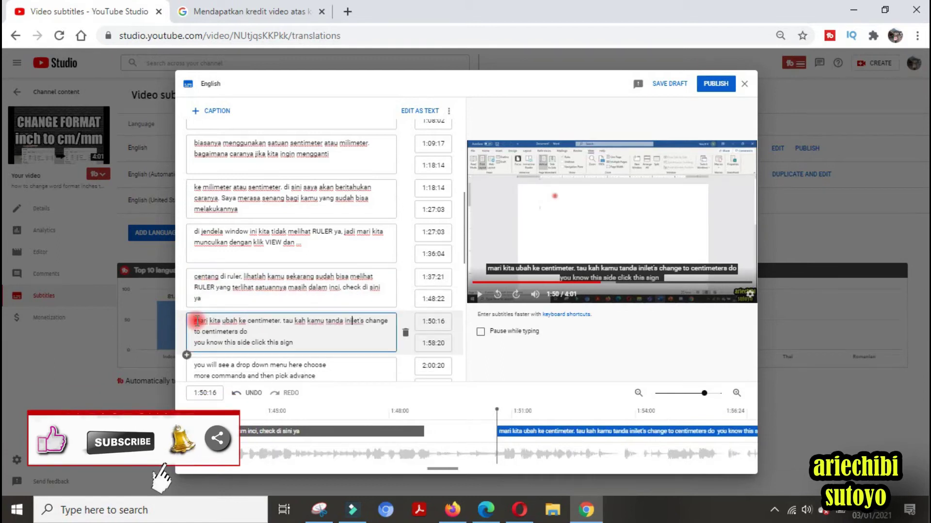
{"action": "type", "text": " di sini, klik ini ..."}
{"action": "key", "text": "ctrl+shift+End"}
{"action": "key", "text": "Delete"}
Replace the caption at 2:00:20 with "kamu akan melihat drop down menu di sini, pilih MORE COMMANDS dan pilih ADVANCE" and enable Pause while typing
{"action": "scroll", "coordinate": [291, 290], "scroll_direction": "down", "scroll_amount": 3}
{"action": "left_click", "coordinate": [196, 202]}
{"action": "type", "text": "kamu akan melihat drop down menu di sini, pilih MORECOMM"}
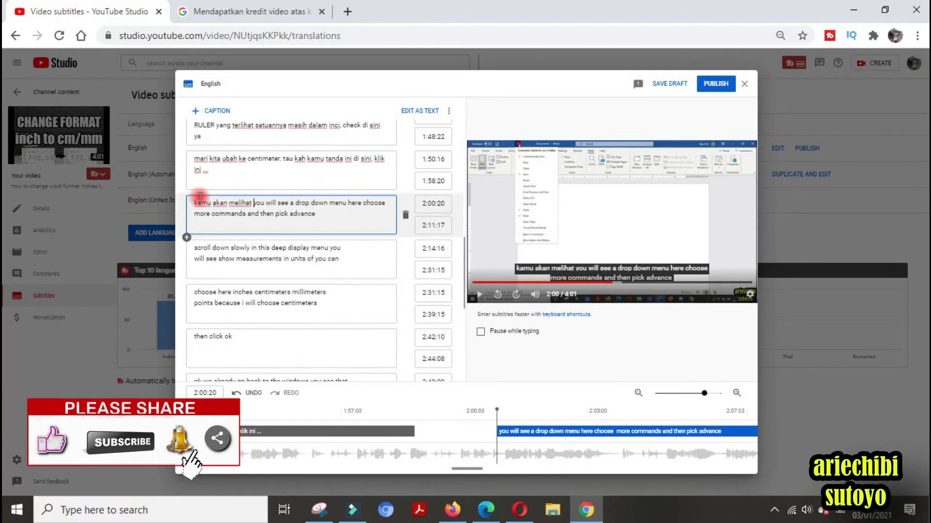
{"action": "left_click", "coordinate": [481, 332]}
{"action": "left_click", "coordinate": [357, 202]}
{"action": "key", "text": "BackSpace"}
{"action": "key", "text": "BackSpace"}
{"action": "key", "text": "BackSpace"}
{"action": "key", "text": "BackSpace"}
{"action": "type", "text": "COMMANDS dan pilih ADVANCE"}
{"action": "key", "text": "ctrl+shift+End"}
{"action": "key", "text": "Delete"}
Replace the caption at 2:14:16 with "scroll ke bawah perlahan, dan di menu display kamu akan melihat SHOW MEASUREMENT UNITS OF .... kamu bisa"
{"action": "left_click", "coordinate": [194, 249]}
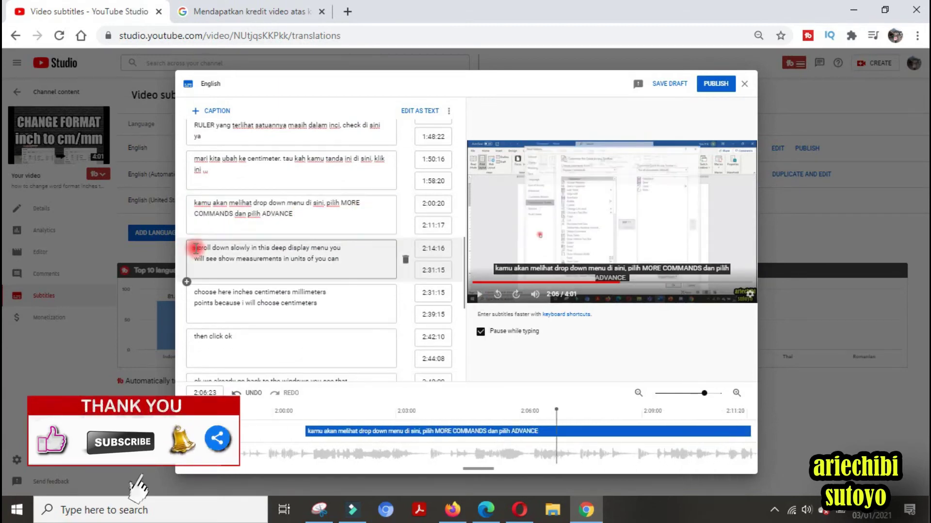
{"action": "type", "text": "scroll ke bawah perlahan, dan di menu display "}
{"action": "type", "text": "kamu akan melihat SHOW MEASUREMENT UNITS OFF"}
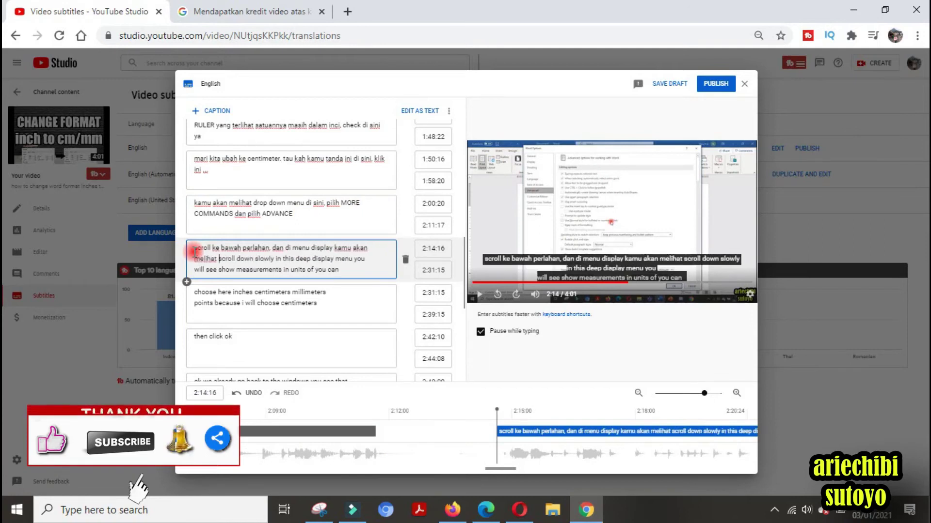
{"action": "key", "text": "ctrl+shift+End"}
{"action": "key", "text": "Delete"}
{"action": "key", "text": "BackSpace"}
{"action": "type", "text": "... kamu bisa"}
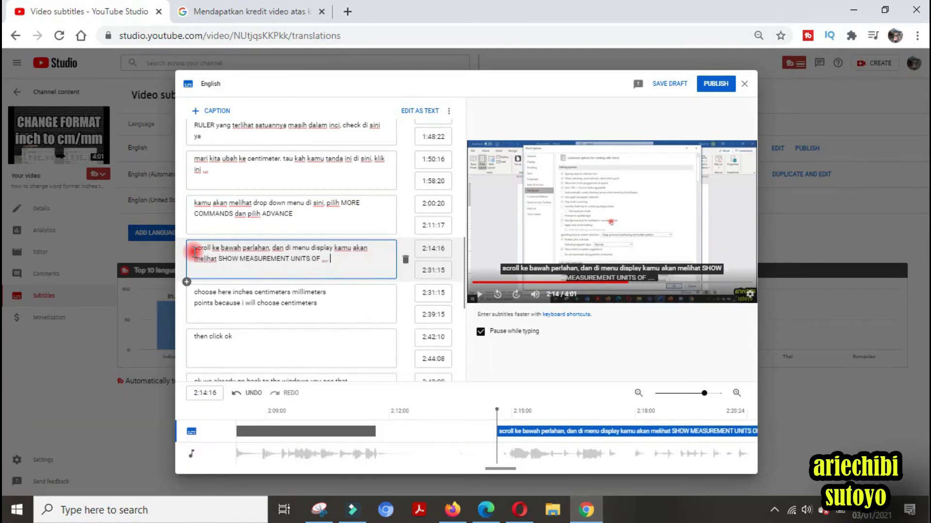
Replace the caption at 2:31:15 with "memilih di sini inci, centimeter, milimeter, ... picas. saya akan pilih sentimeter"
{"action": "left_click", "coordinate": [194, 293]}
{"action": "type", "text": "memilih di sini inci, centimeter, milimeter"}
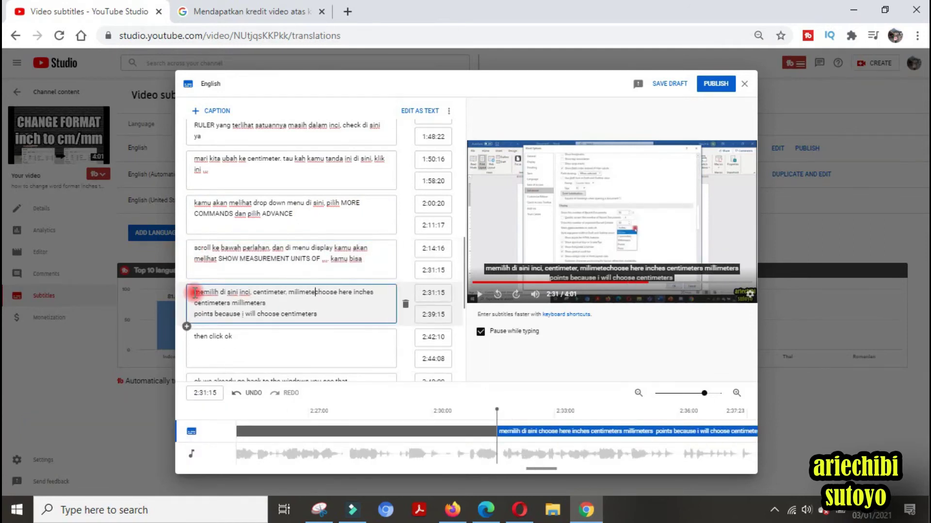
{"action": "type", "text": ", ... picas. saya akan pilih sentimeter"}
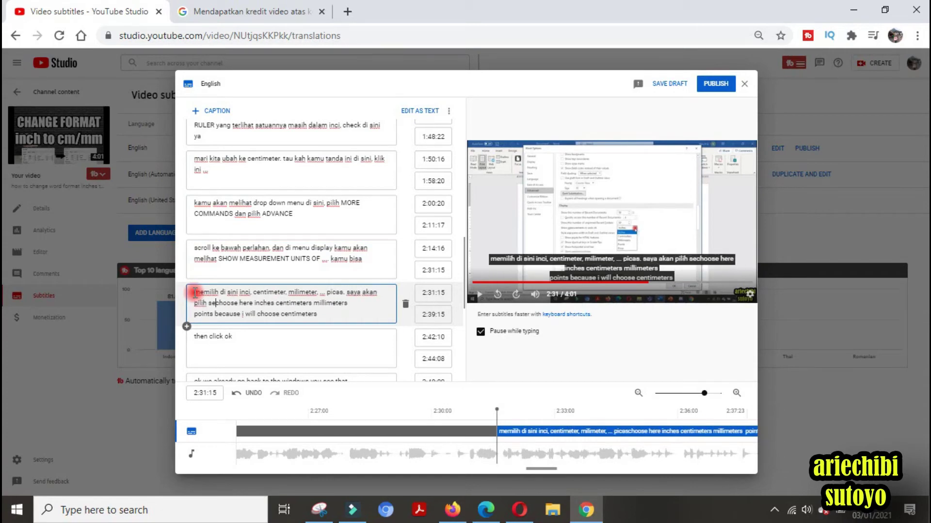
{"action": "key", "text": "ctrl+shift+End"}
{"action": "key", "text": "Delete"}
Replace the caption at 2:42:10 with "kemudian klik OK"
{"action": "left_click", "coordinate": [195, 336]}
{"action": "type", "text": "kemudian klik OK"}
{"action": "key", "text": "ctrl+shift+End"}
{"action": "key", "text": "Delete"}
Replace the caption at 2:48:00 with "ok, sekarang kita sudah kembali ke jendela windows kamu lihat bahwa unit pengukuran sudah dalam sentimeter"
{"action": "scroll", "coordinate": [198, 335], "scroll_direction": "down", "scroll_amount": 4}
{"action": "left_click", "coordinate": [200, 208]}
{"action": "type", "text": "ok, sekarang kita sudah kembali ke jendela windows kamu lihat bahwa unit pengukuran "}
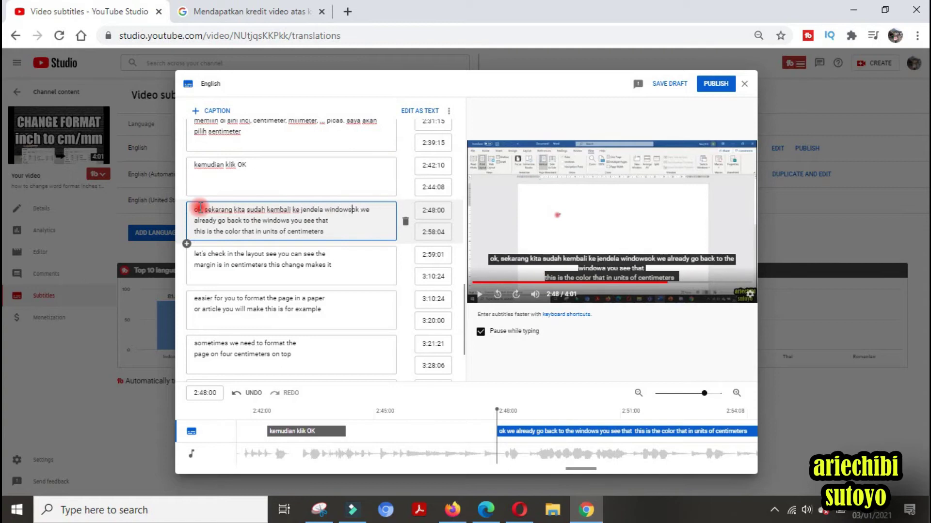
{"action": "type", "text": "sudah dalam sentimeter"}
{"action": "key", "text": "ctrl+shift+End"}
{"action": "key", "text": "Delete"}
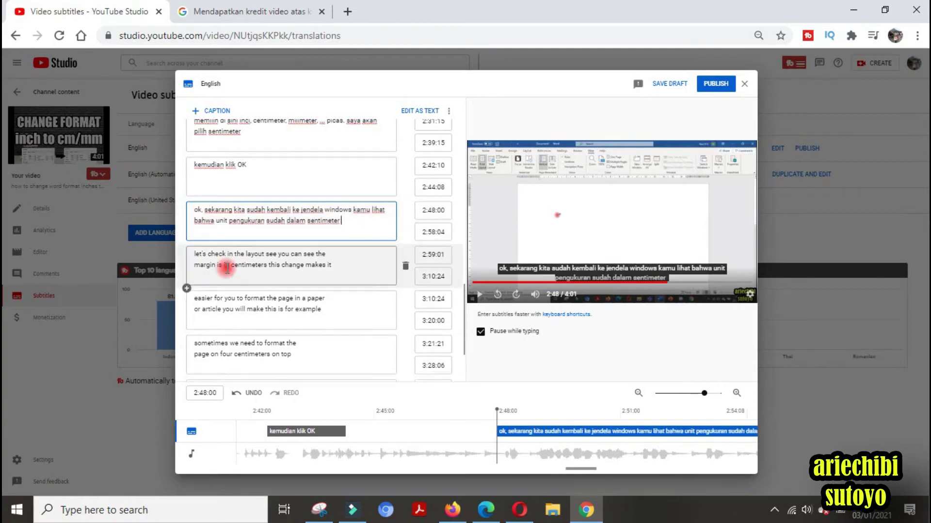
Change caption 2:59:01 to "mari kita cek di layout, kamu juga melihat bahwa di MARGIN telah berubah satuan menjadi cm. ini akan mempermudah kalian dalam melakukan setting halaman ..."
{"action": "scroll", "coordinate": [291, 242], "scroll_direction": "down", "scroll_amount": 2}
{"action": "left_click", "coordinate": [195, 175]}
{"action": "type", "text": "mari kita cek di layout, kamu juga melihat bahwa di MARGIN "}
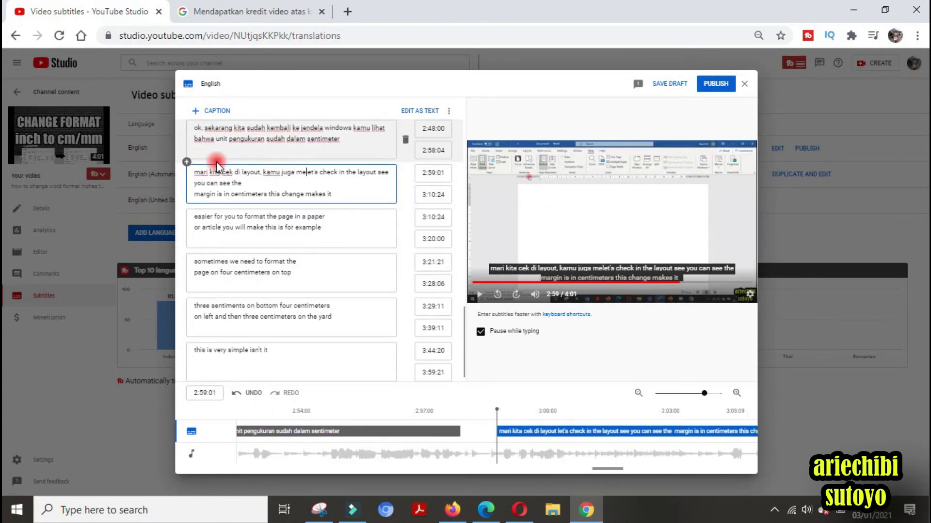
{"action": "type", "text": "telah berubah satuan menjadi cm."}
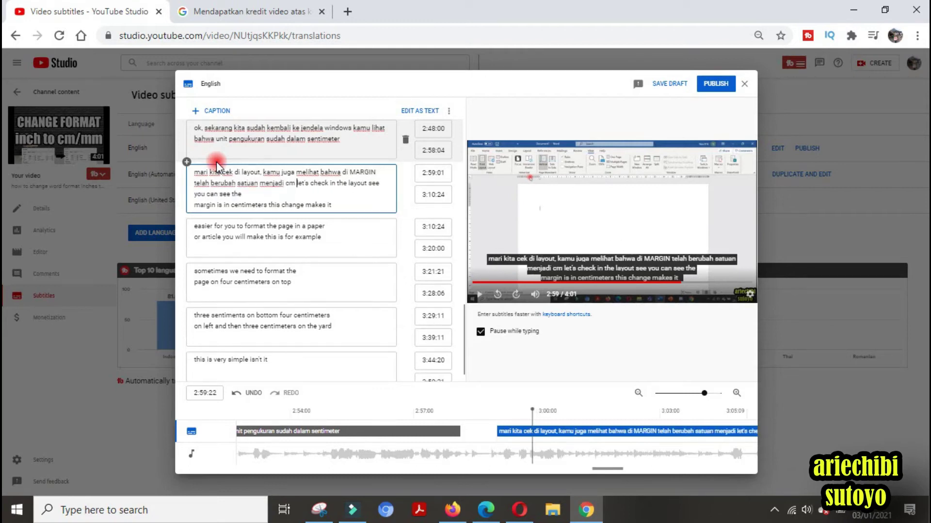
{"action": "key", "text": "ctrl+shift+End"}
{"action": "key", "text": "Delete"}
{"action": "type", "text": "ini akan mempermudah kalian dalam melakukan setting halaman ..."}
Replace the caption at 3:10:24 with "pada makalah atau artikel yang akan kalian buat"
{"action": "left_click", "coordinate": [195, 217]}
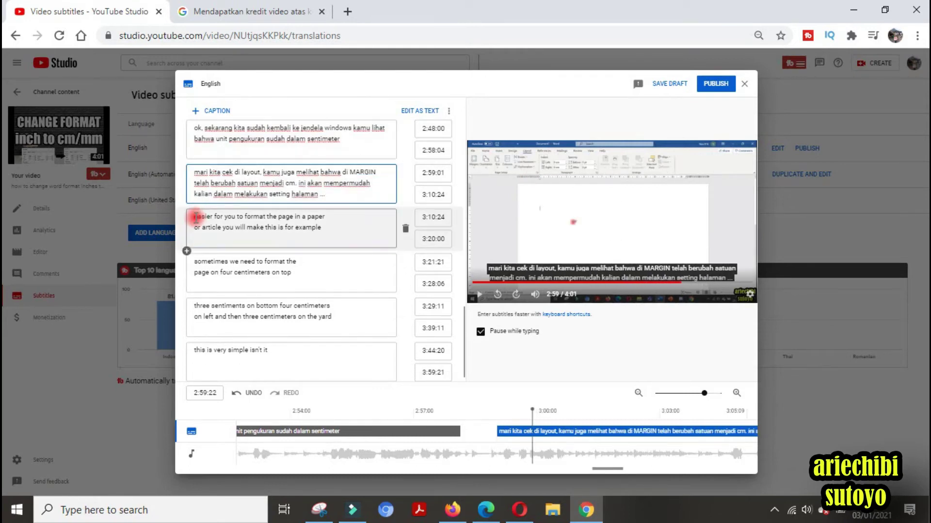
{"action": "type", "text": "pada makalah atau"}
{"action": "key", "text": "ctrl+shift+End"}
{"action": "key", "text": "Delete"}
{"action": "type", "text": "artikel yang akan kalian buat"}
Replace the caption at 3:21:21 with "biasanya kita perlu untuk setting format halaman contohnya 4 cm atas"
{"action": "left_click", "coordinate": [194, 262]}
{"action": "type", "text": "biasanya kita perlu untuk setting format halaman contohnya 4 c"}
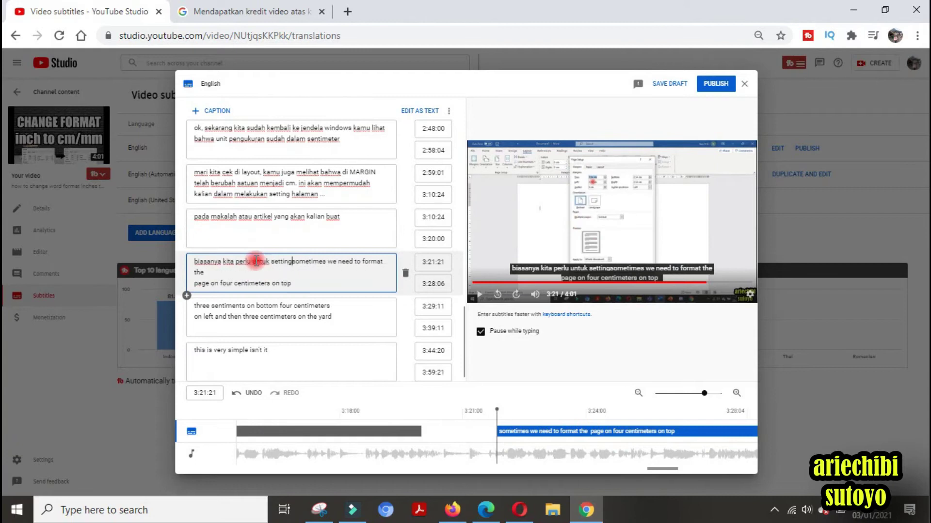
{"action": "type", "text": "m atas"}
{"action": "key", "text": "ctrl+shift+End"}
{"action": "key", "text": "Delete"}
Replace the caption at 3:29:11 with "3 cm bawah, 4 cm samping kiri dan 3 cm samping kanan."
{"action": "left_click", "coordinate": [197, 306]}
{"action": "type", "text": "3 cm bawah, 4 cm samping kiri dan 3 cm samping "}
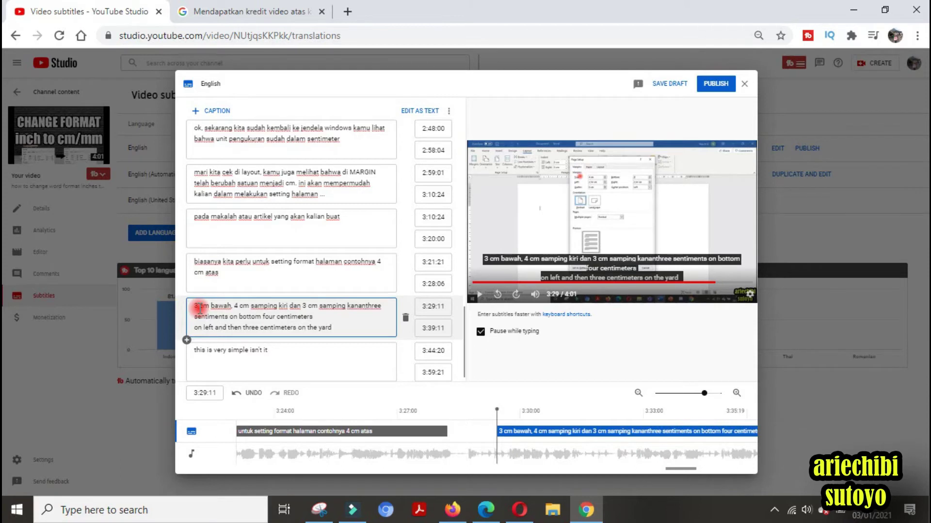
{"action": "type", "text": "kanan."}
{"action": "key", "text": "ctrl+shift+End"}
{"action": "key", "text": "Delete"}
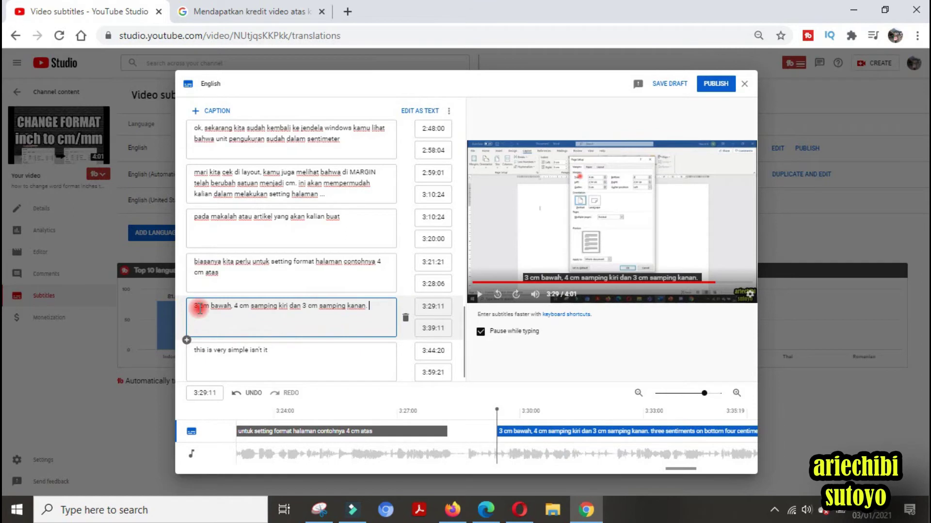
Replace the caption at 3:44:20 with "ini sangat mudah bukan?"
{"action": "left_click", "coordinate": [230, 350]}
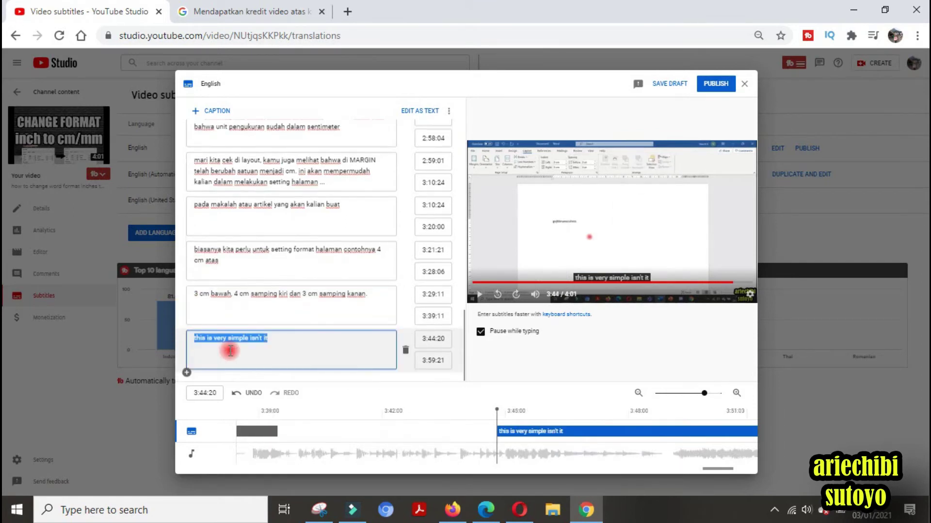
{"action": "key", "text": "BackSpace"}
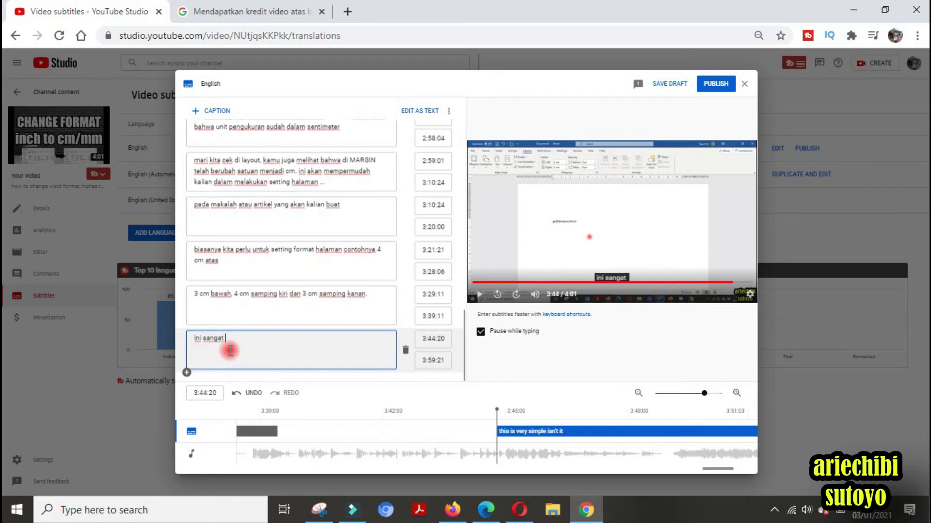
{"action": "type", "text": "ini sangat mudah bukan?"}
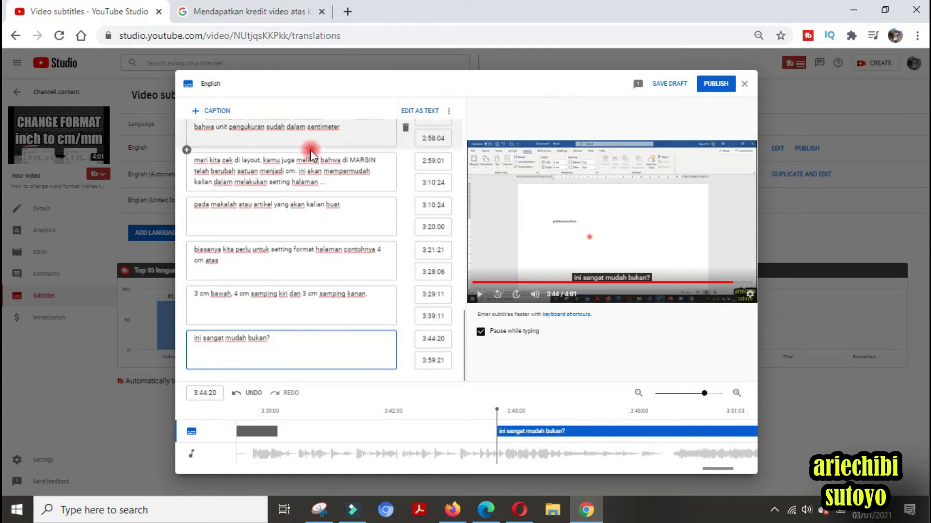
Download the edited captions as an SBV file named "subs cm.sbv" into the youtube folder on drive F
{"action": "scroll", "coordinate": [310, 150], "scroll_direction": "up", "scroll_amount": 15}
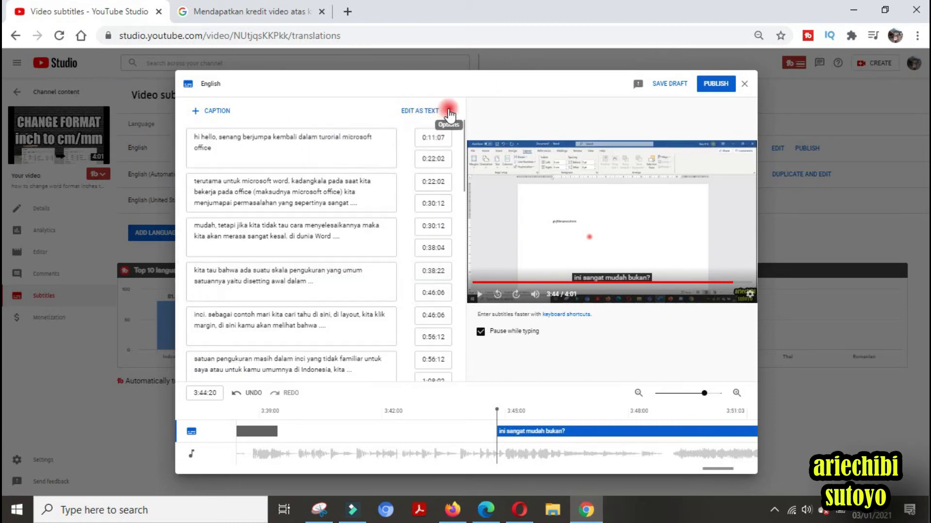
{"action": "left_click", "coordinate": [449, 113]}
{"action": "left_click", "coordinate": [482, 116]}
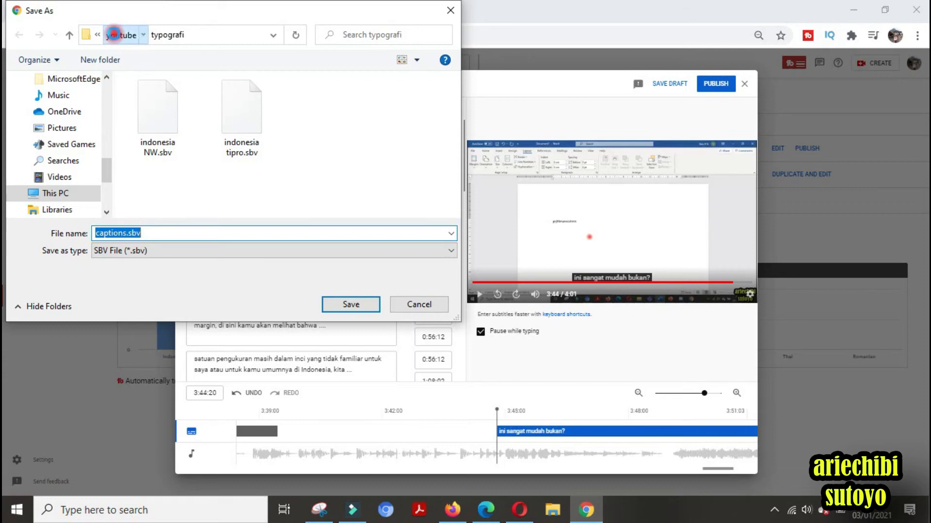
{"action": "left_click", "coordinate": [113, 34]}
{"action": "left_click", "coordinate": [238, 122]}
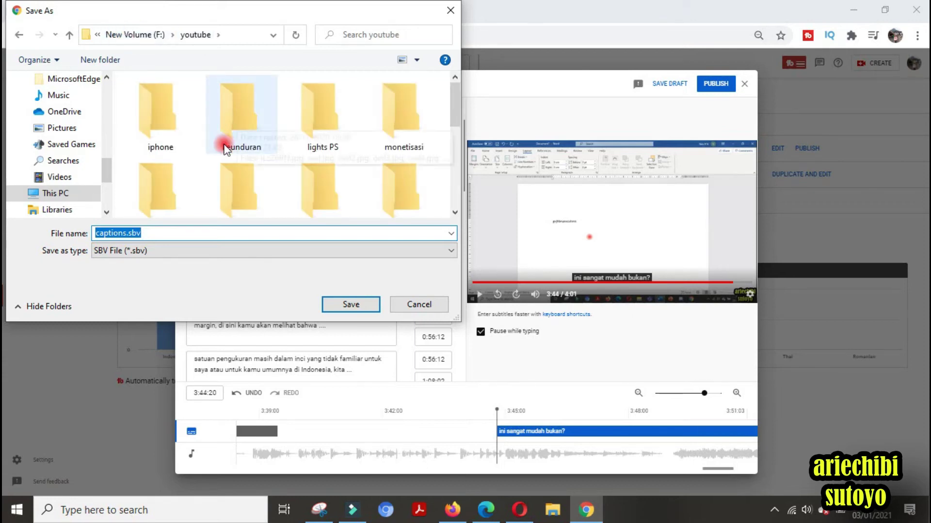
{"action": "left_click", "coordinate": [126, 234]}
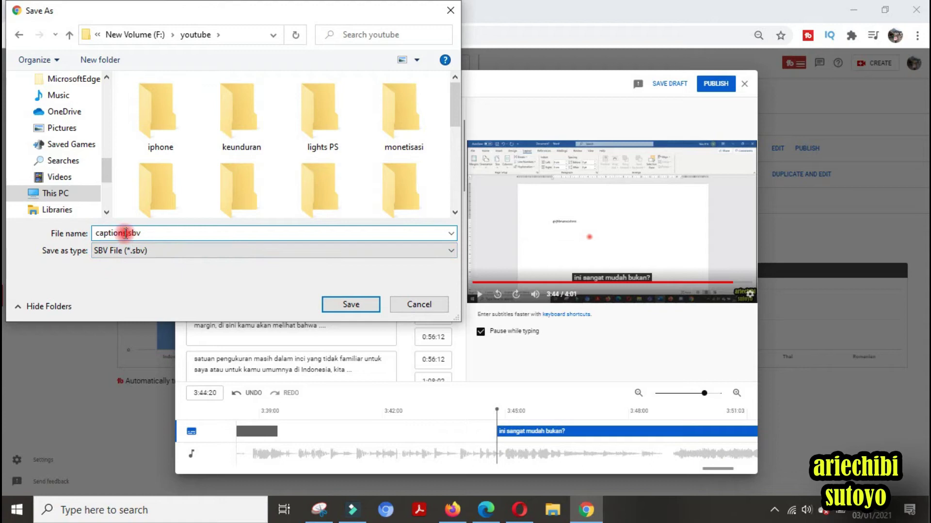
{"action": "left_click_drag", "start_coordinate": [126, 234], "coordinate": [78, 236]}
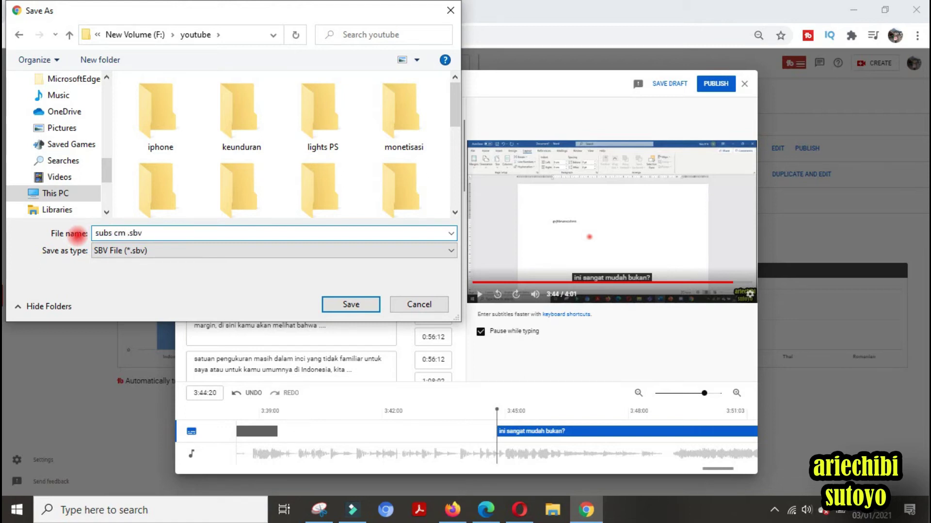
{"action": "left_click", "coordinate": [349, 306]}
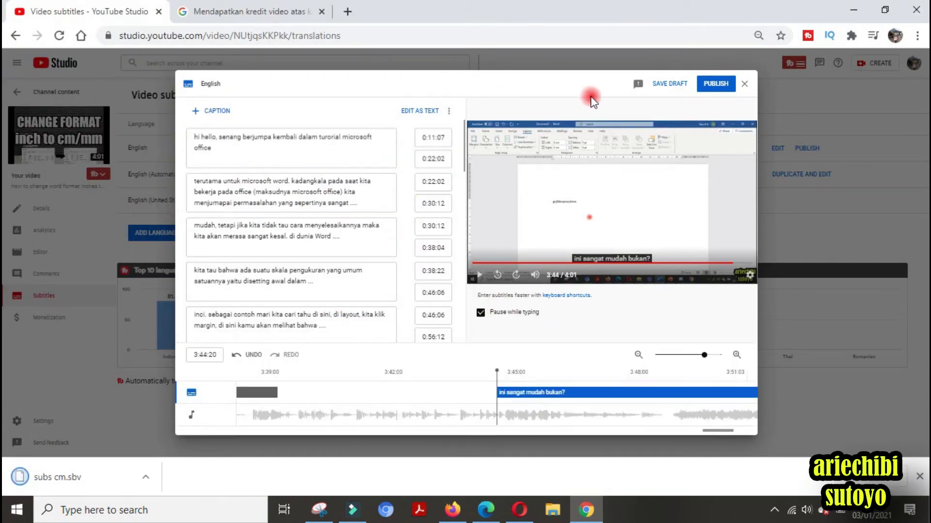
Close the subtitle editor and save the English subtitles as a draft
{"action": "left_click", "coordinate": [746, 85]}
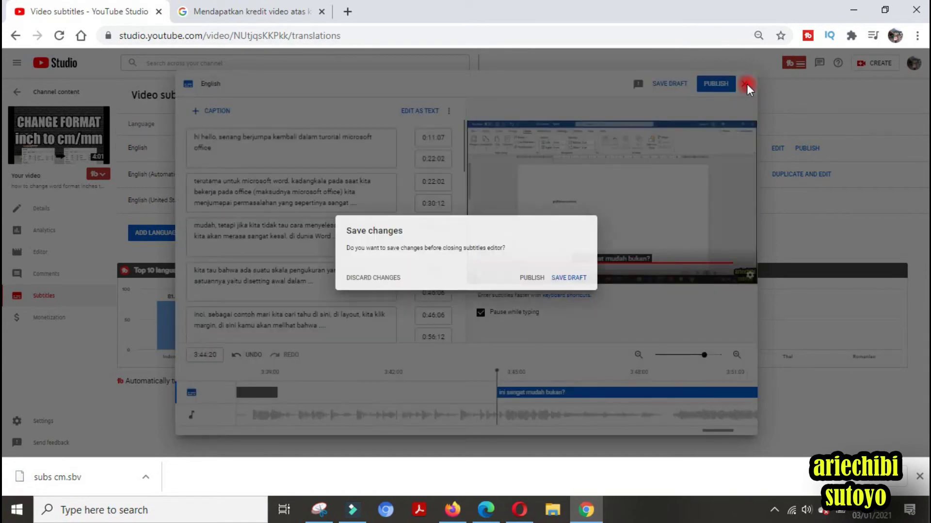
{"action": "left_click", "coordinate": [568, 278]}
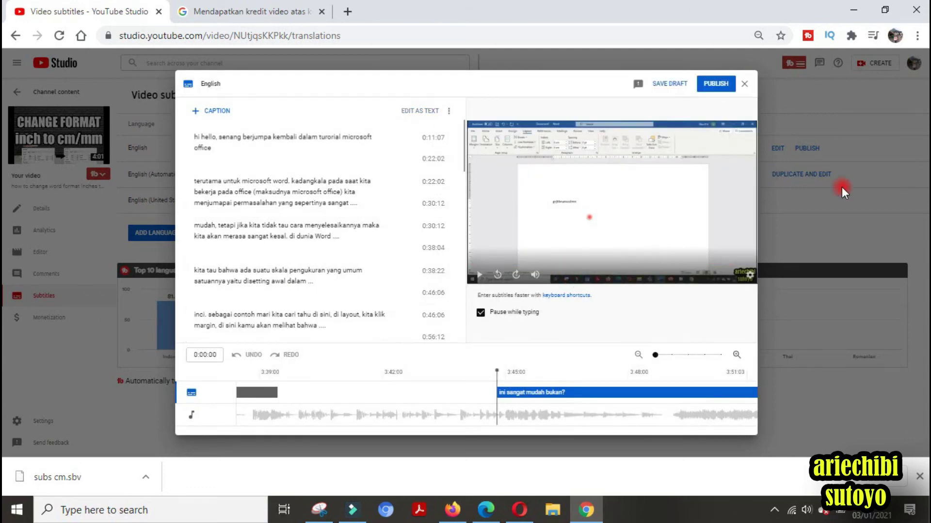
{"action": "left_click", "coordinate": [842, 189]}
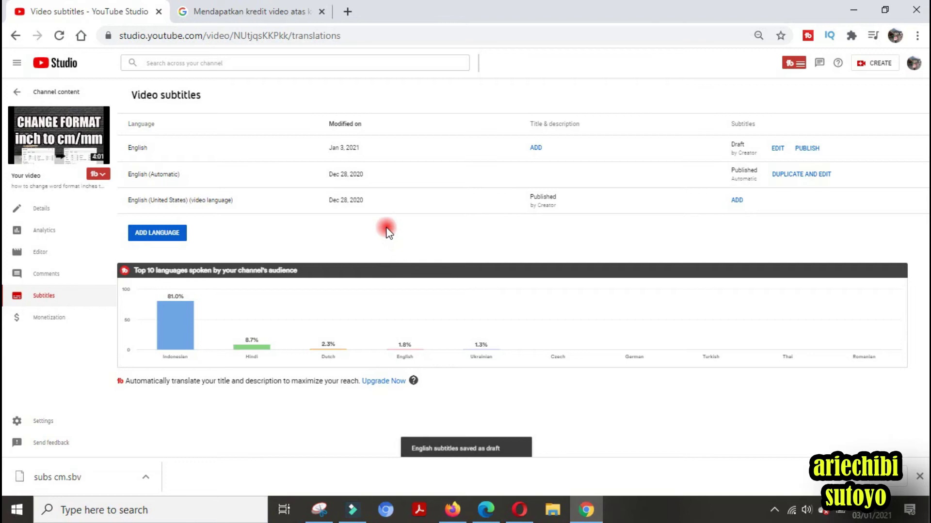
Open the list of languages that can be added to the video's subtitles
{"action": "left_click", "coordinate": [172, 235]}
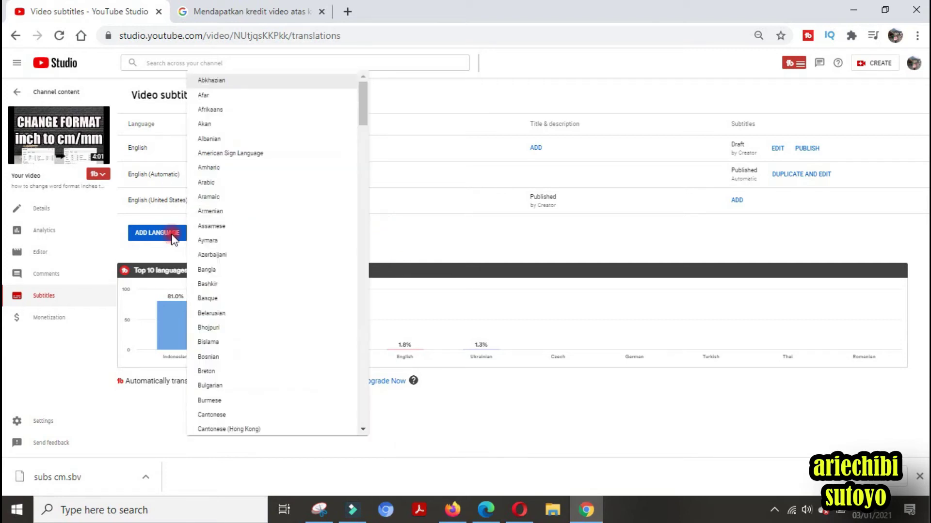